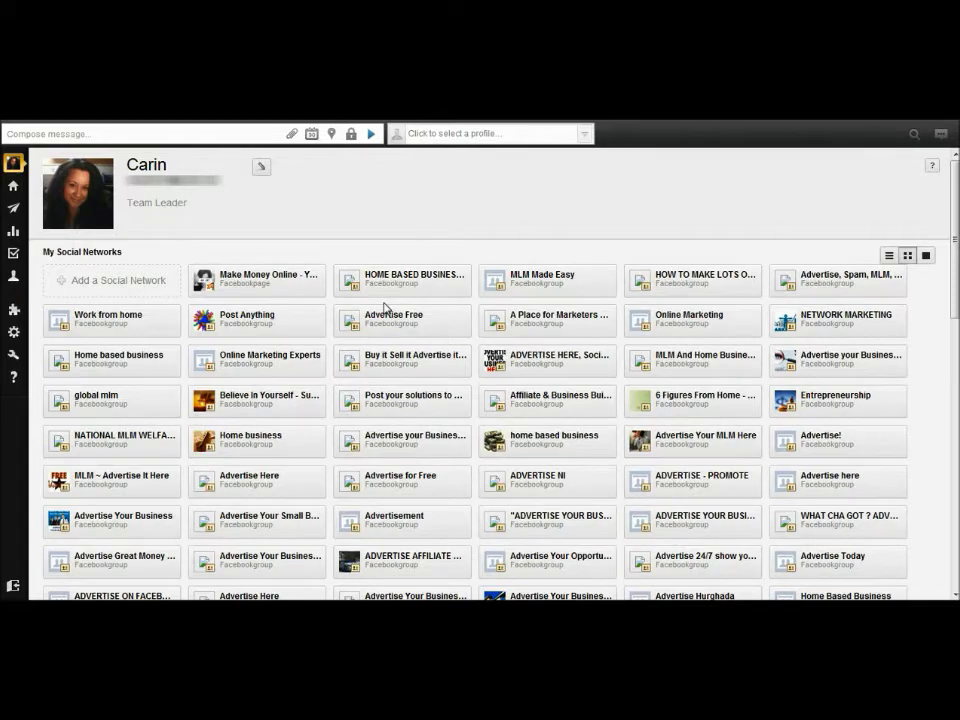
Step: Start adding a Facebook account to the social networks and log in to Facebook to authorize the connection
scroll(505, 370, down, 6)
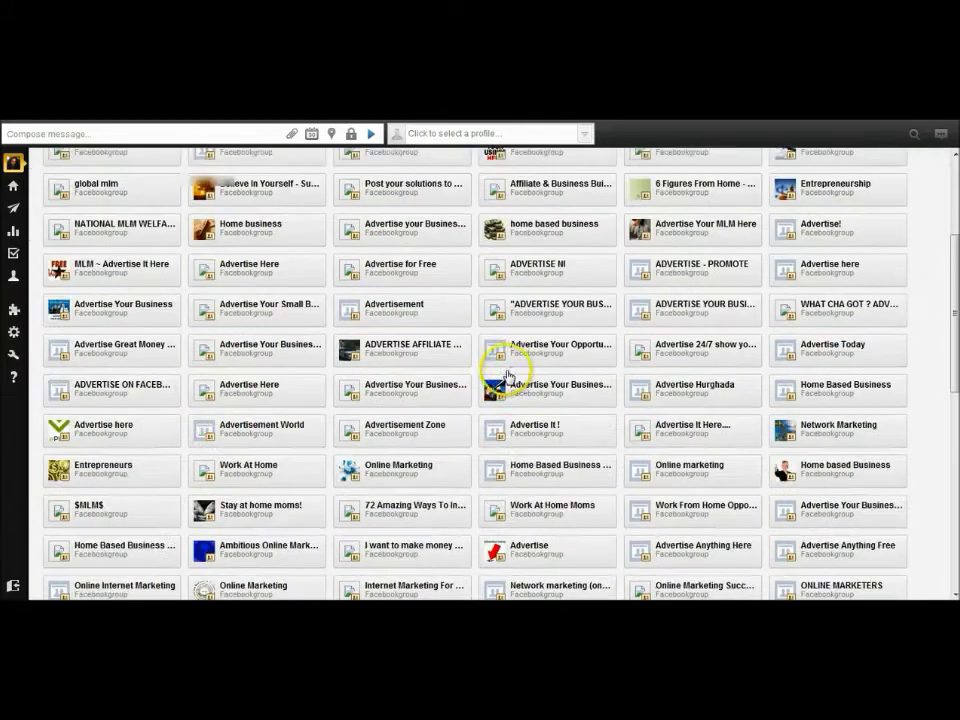
scroll(513, 373, up, 10)
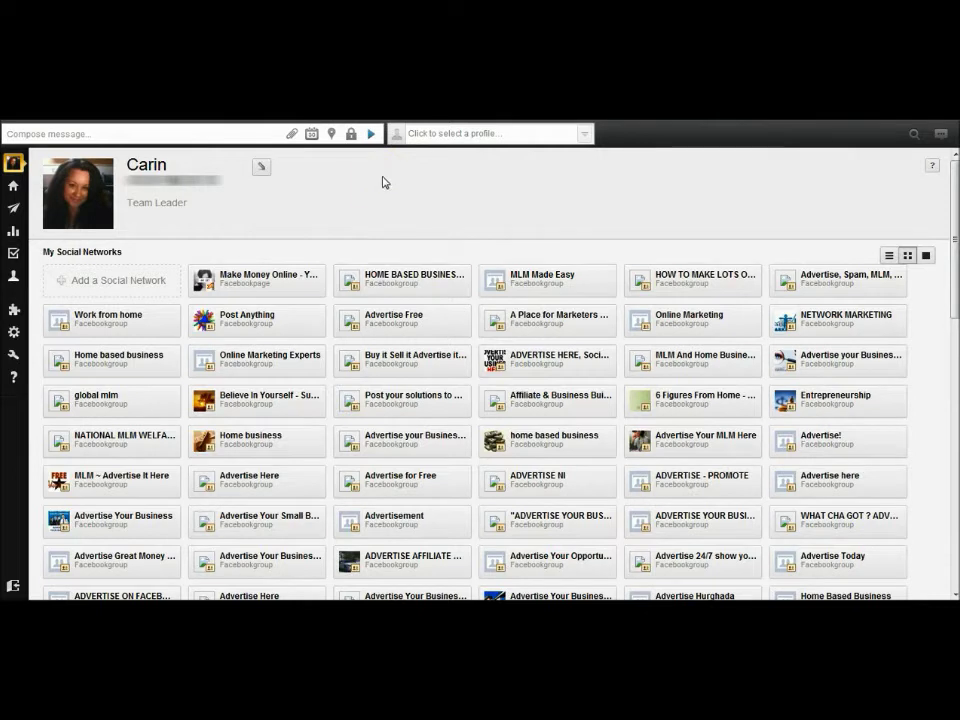
click(108, 290)
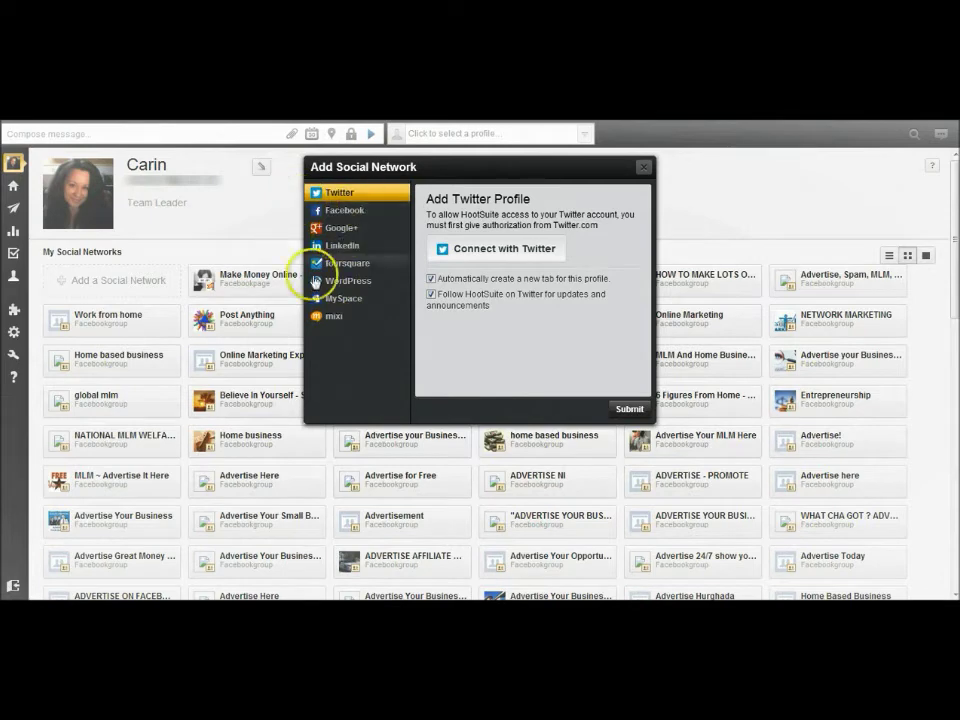
click(362, 214)
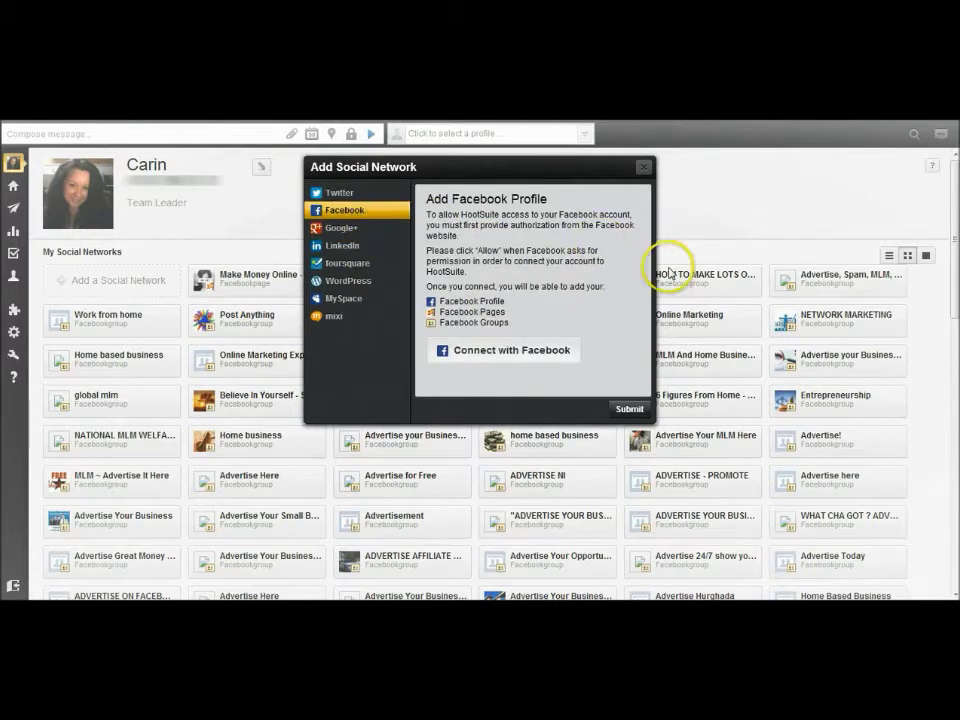
click(533, 349)
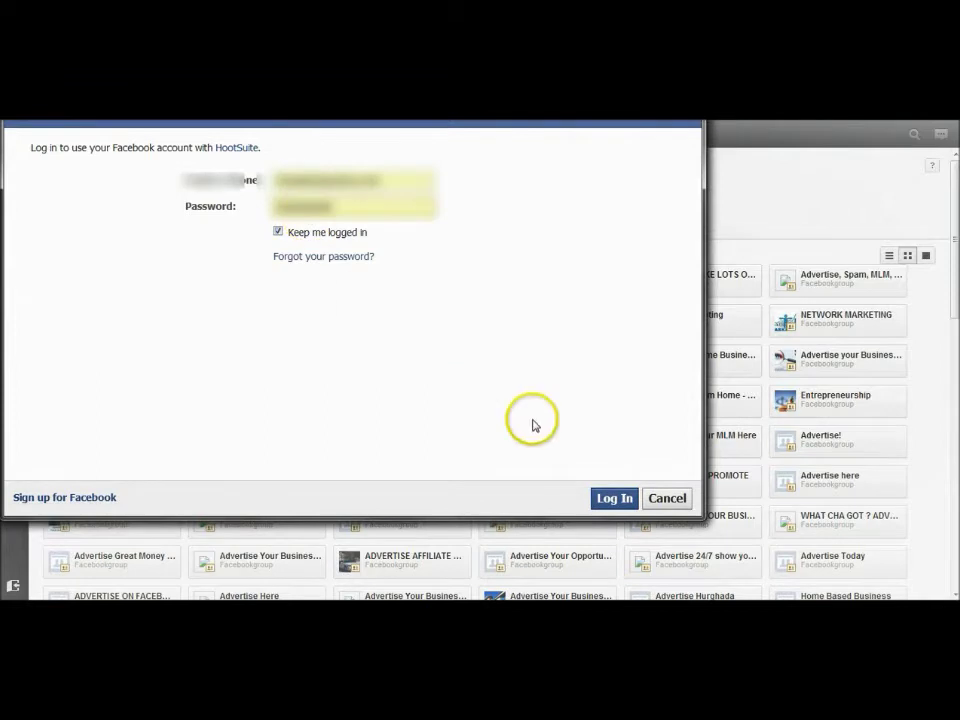
click(607, 505)
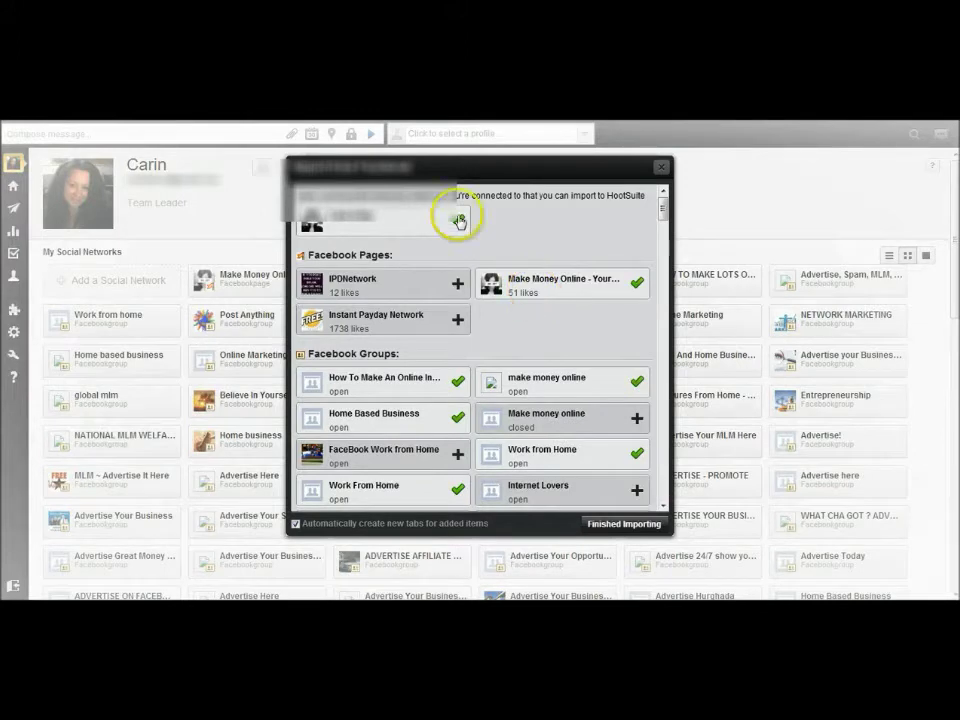
Step: Remove the personal Facebook profile from the accounts imported to HootSuite
click(358, 236)
click(493, 357)
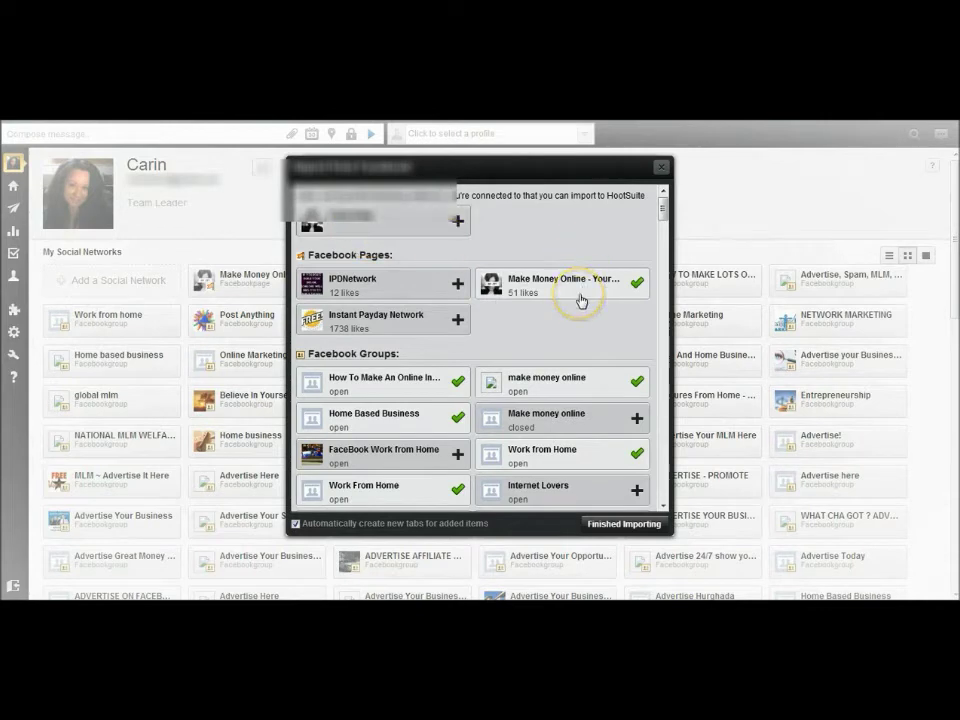
click(414, 232)
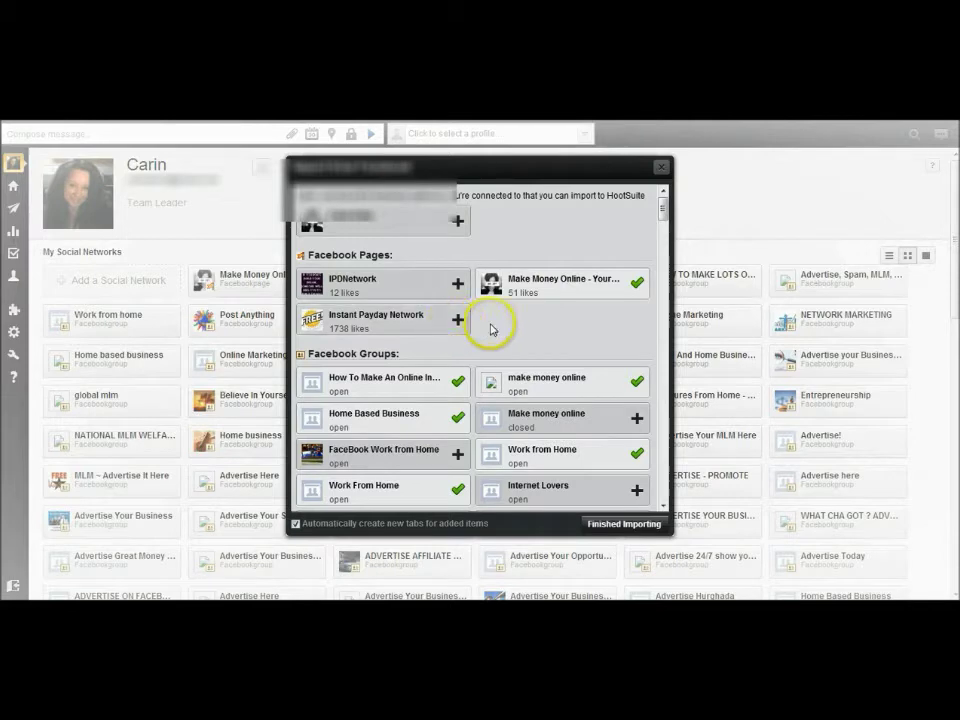
Step: Add the FaceBook Work from Home group to the imported accounts and remove it again
drag(662, 209, 662, 225)
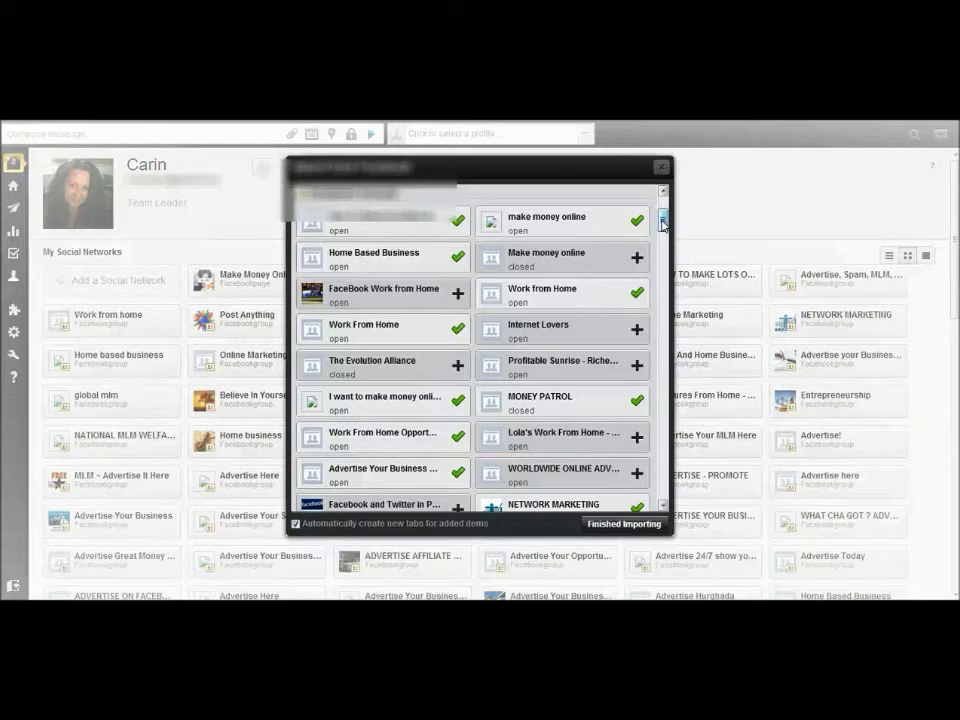
click(458, 296)
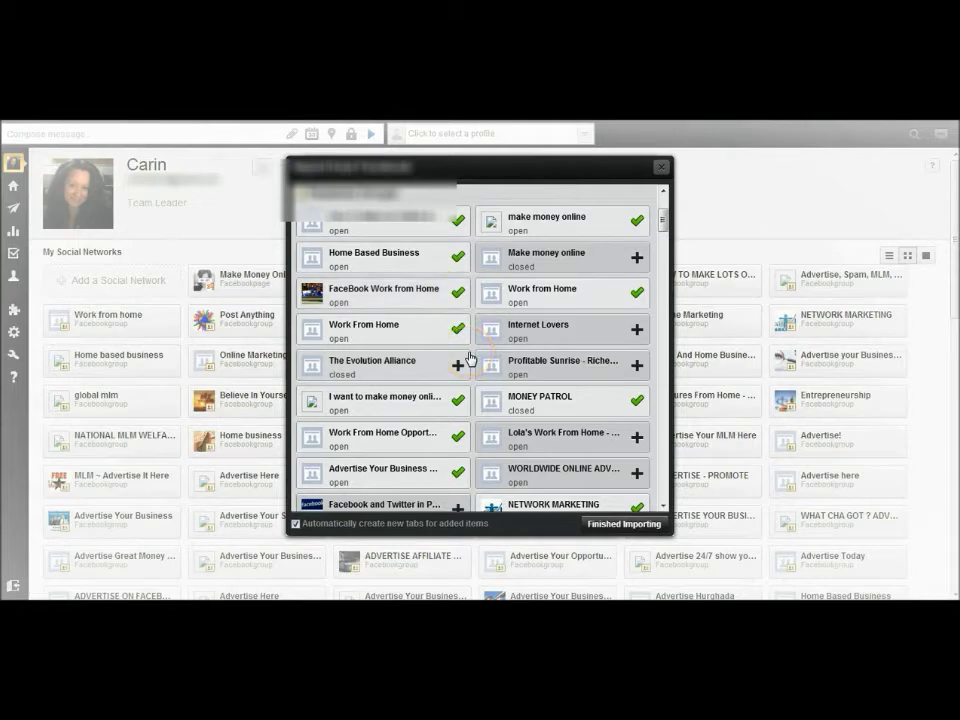
click(454, 318)
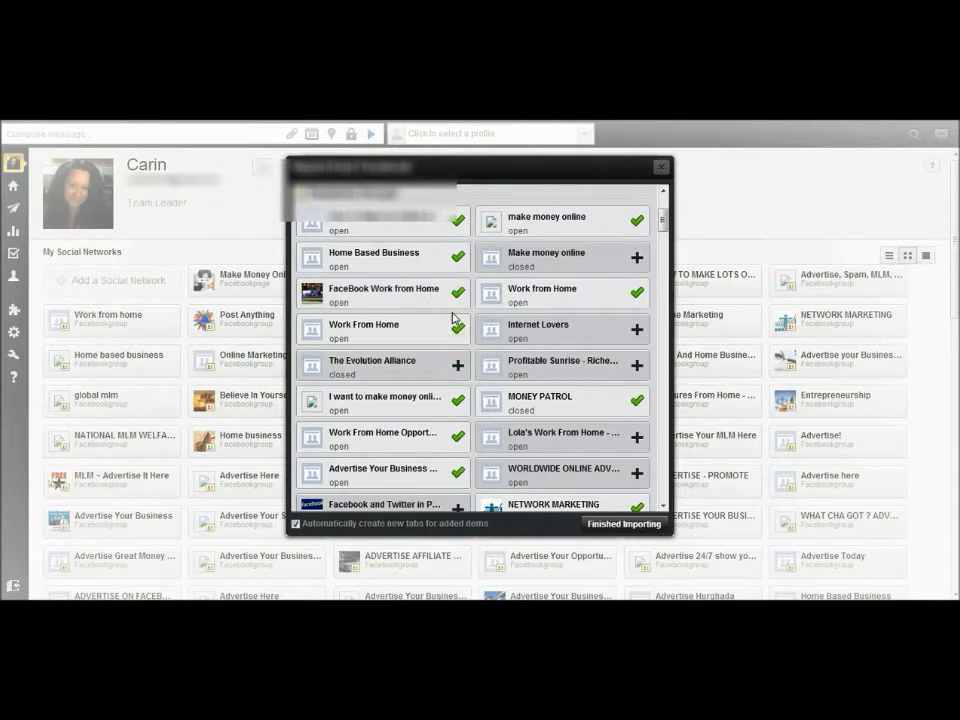
click(458, 293)
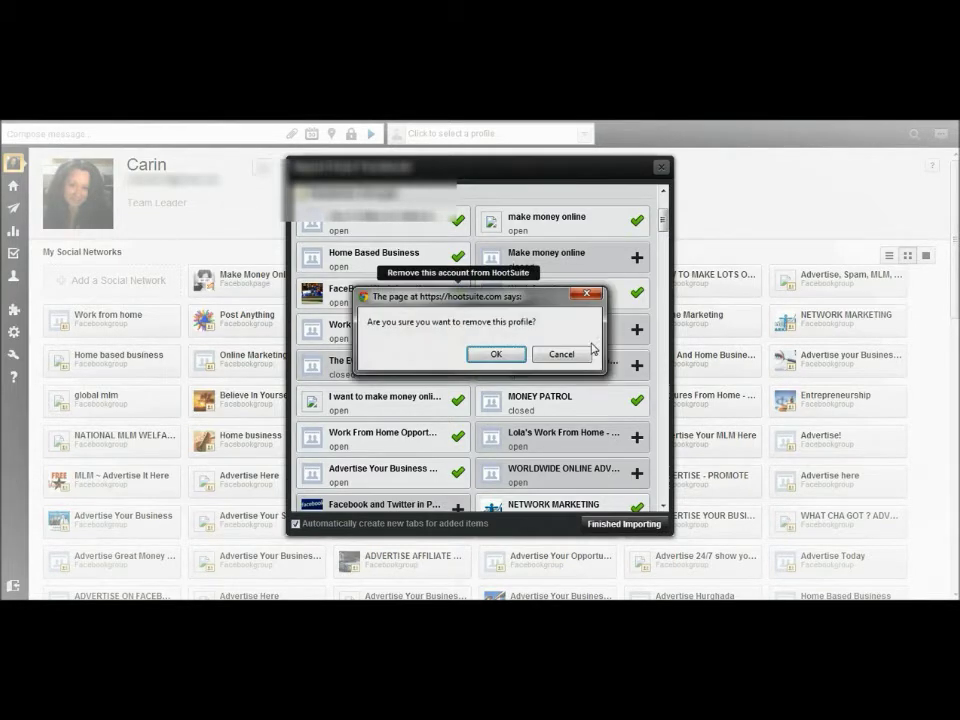
click(492, 355)
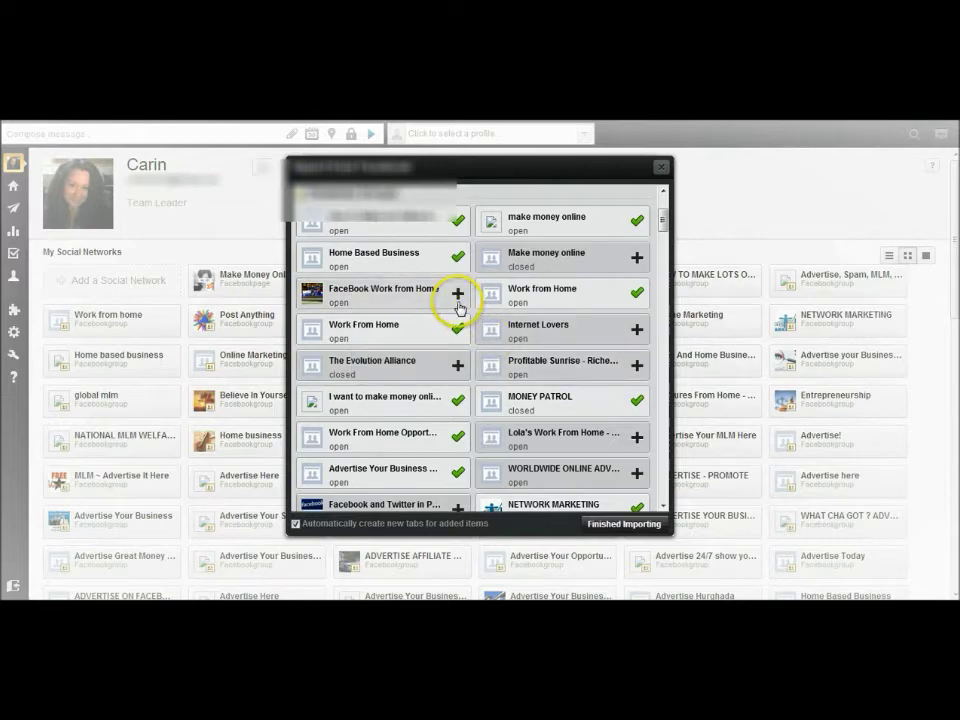
Step: Turn off automatic creation of new tabs for added items and finish the Facebook import
drag(663, 221, 658, 192)
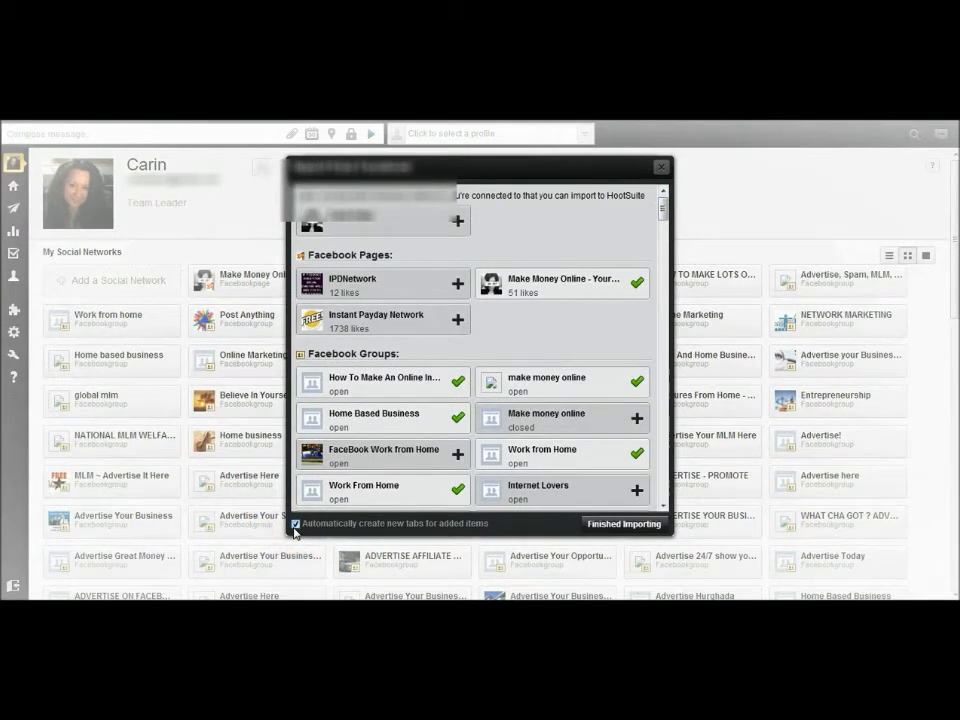
click(295, 525)
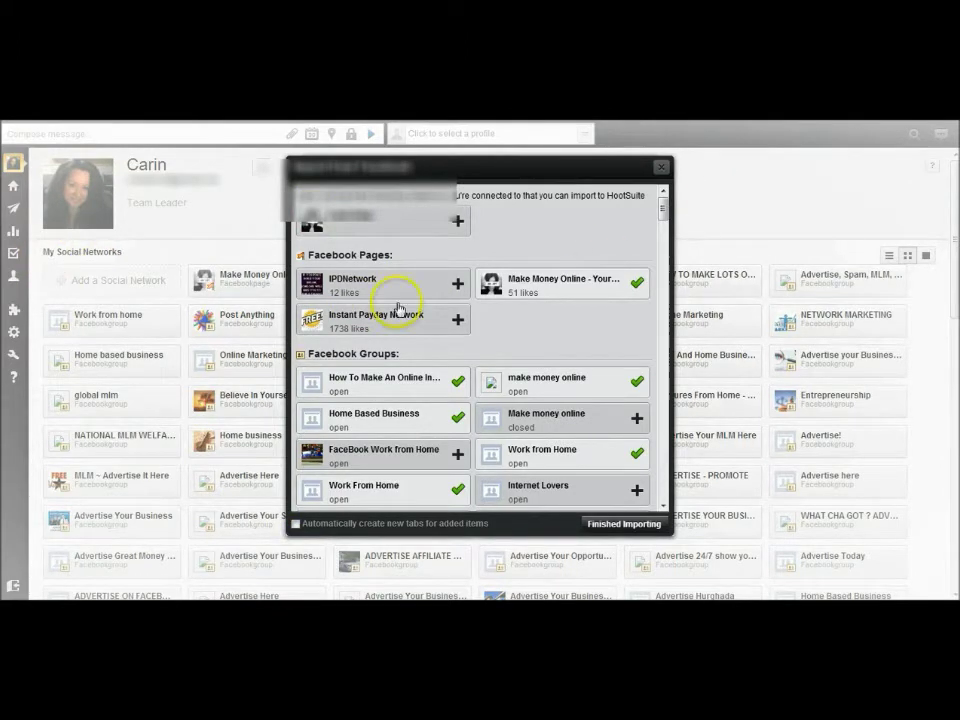
click(602, 525)
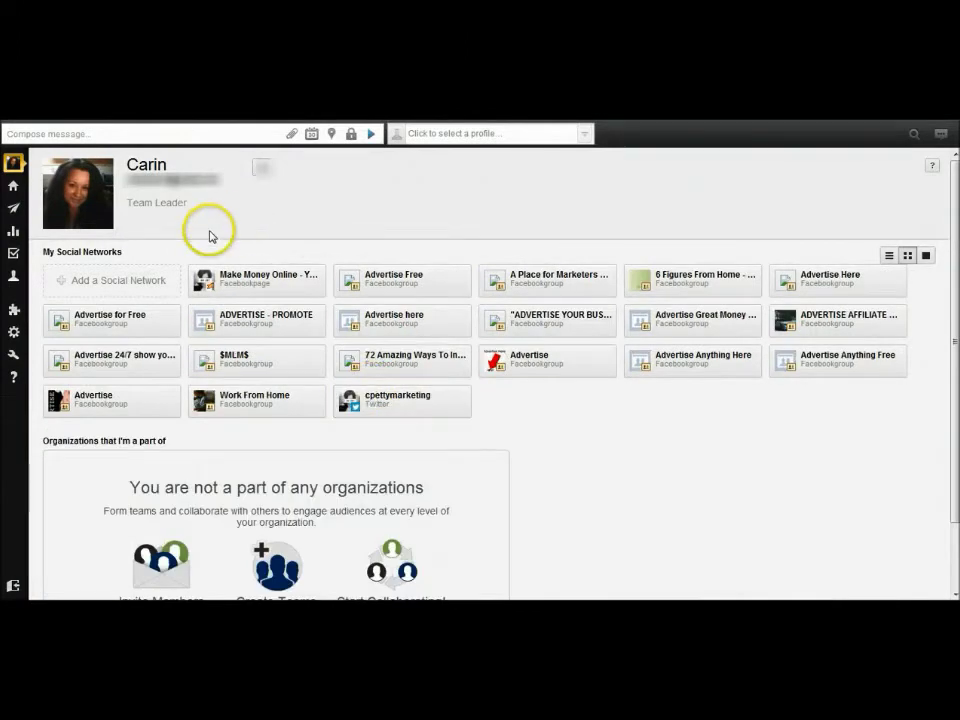
Step: Open the Publisher's list of scheduled messages and briefly expand the message composer
mouse_move(20, 195)
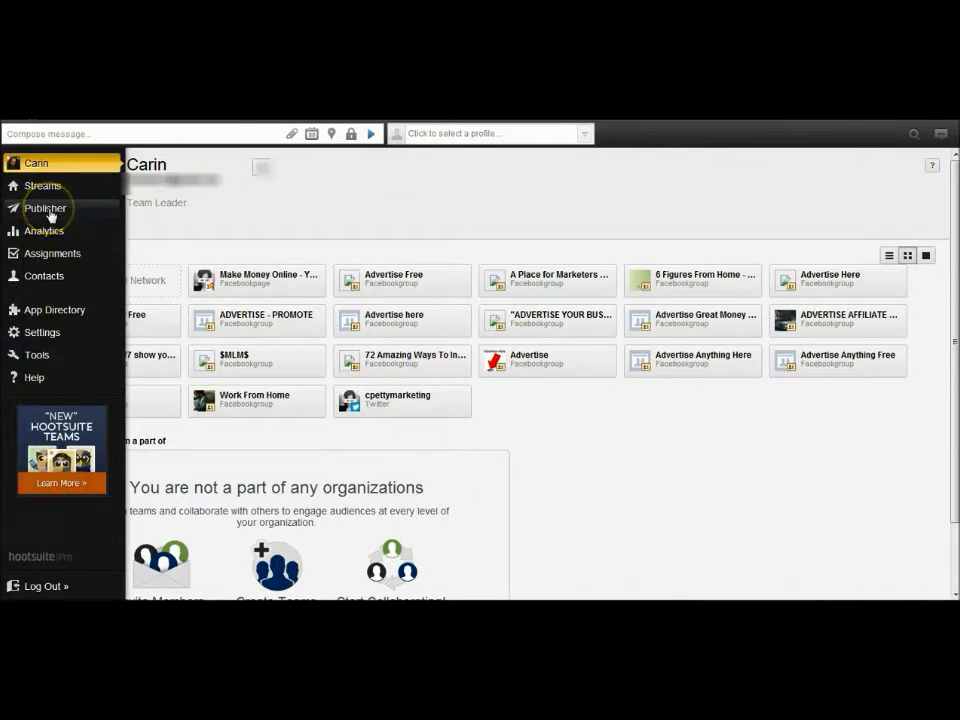
click(50, 214)
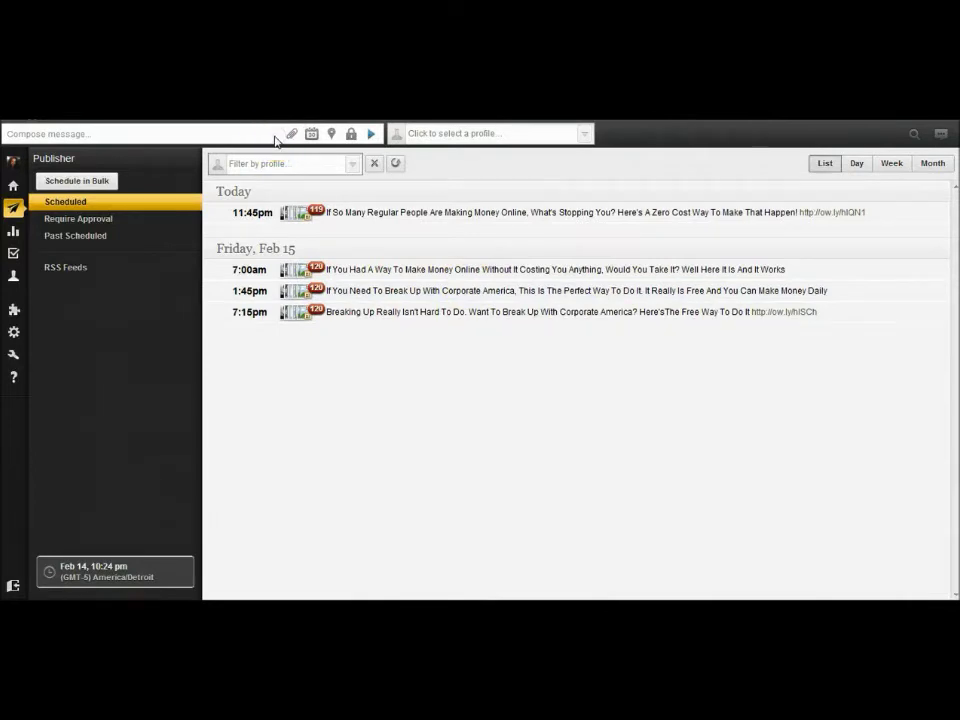
click(232, 132)
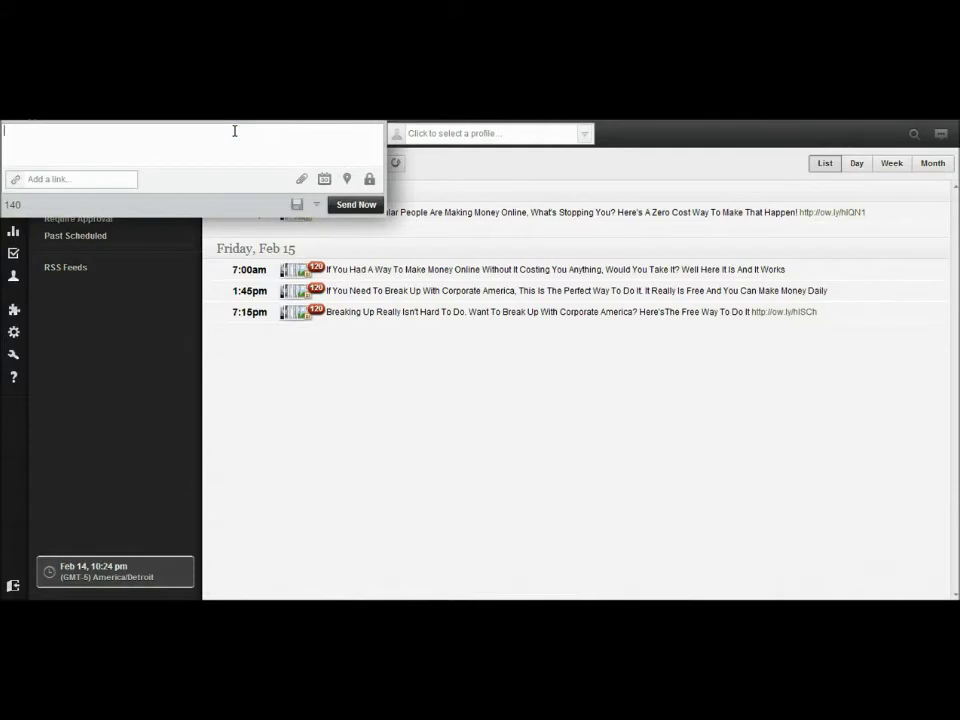
click(190, 287)
Step: Open the Word document FB Promos 1 from the FB folder in the IPDN VA folder
mouse_move(8, 330)
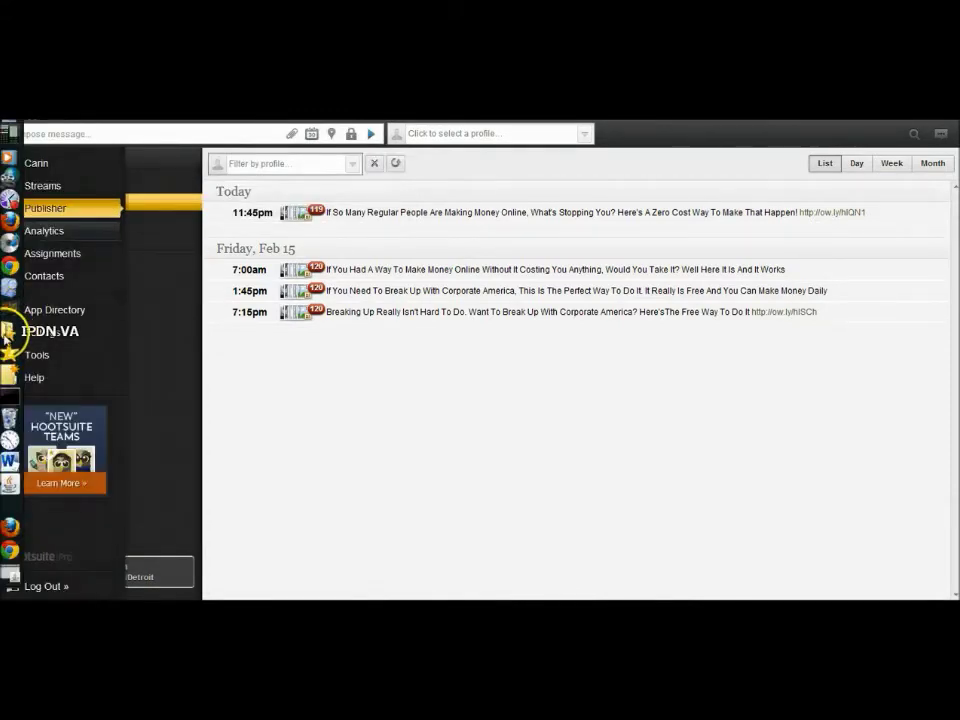
mouse_move(21, 354)
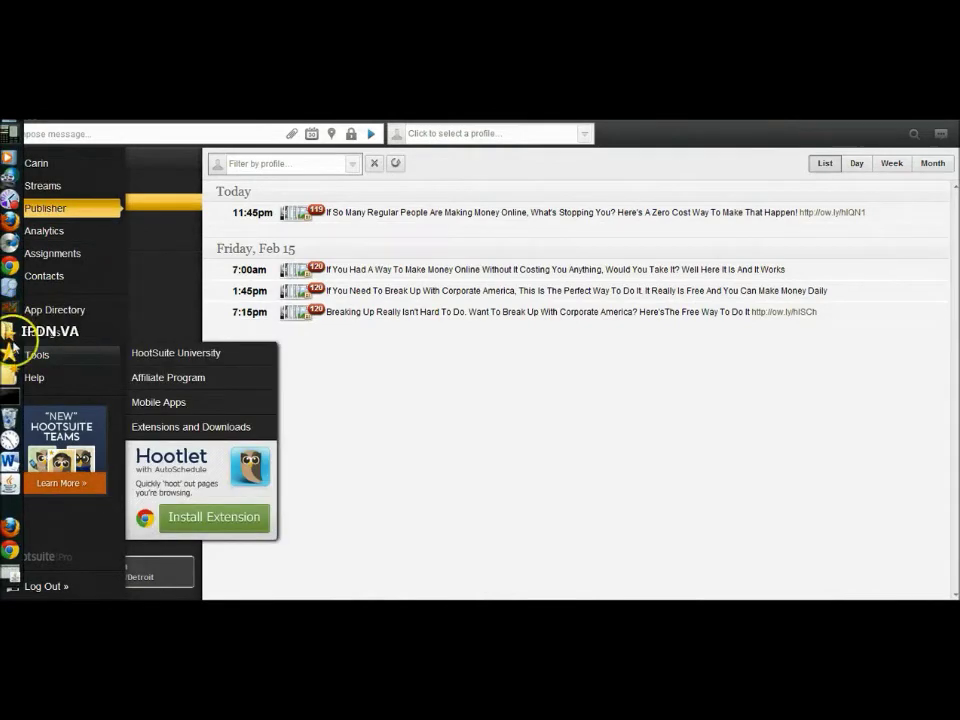
click(14, 355)
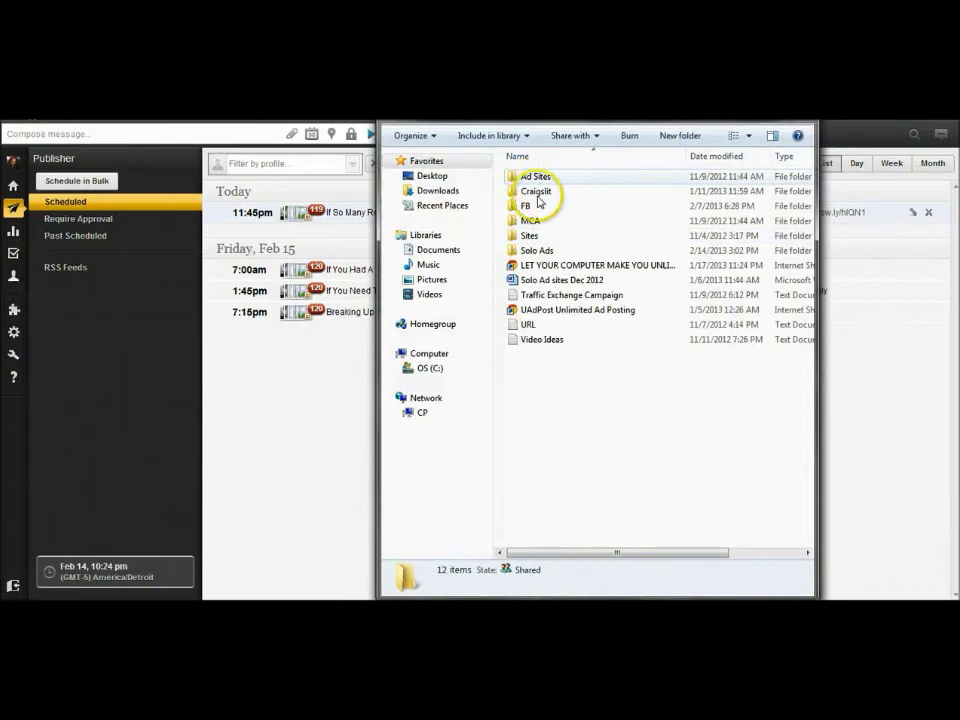
double_click(527, 207)
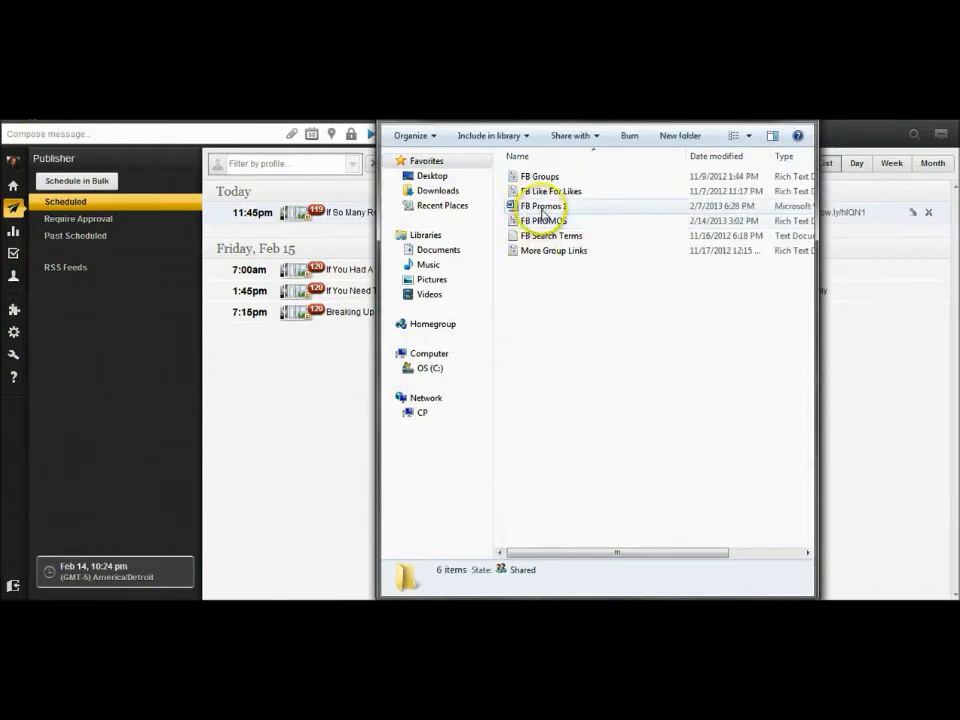
click(531, 207)
double_click(531, 207)
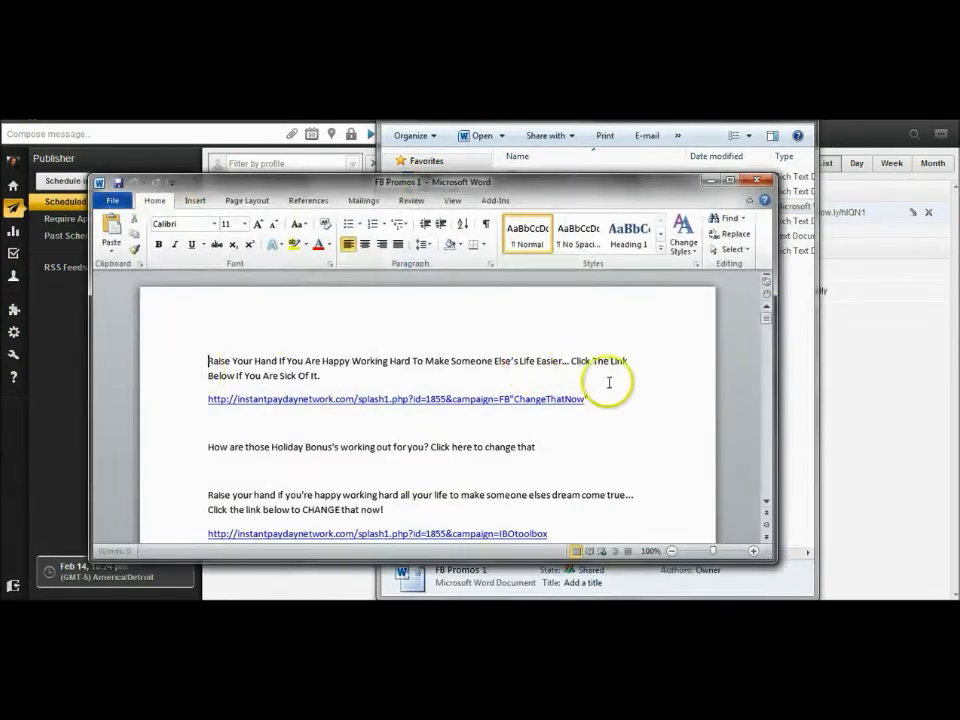
Step: Copy the line "This is what you need to know." from FB Promos 1 and minimize the document
scroll(674, 372, down, 6)
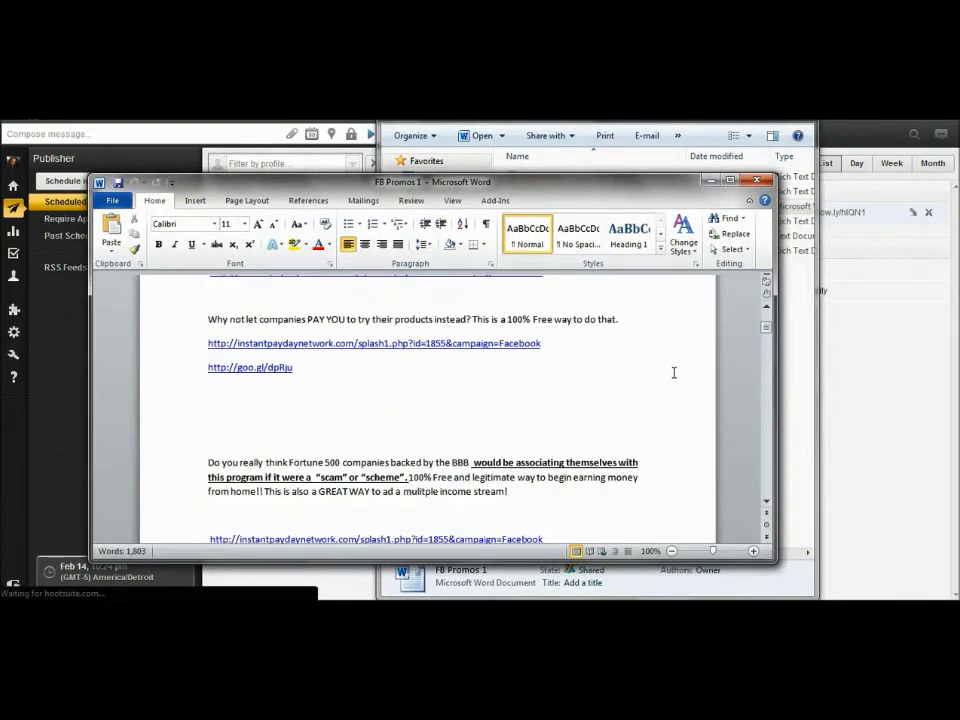
scroll(674, 372, down, 6)
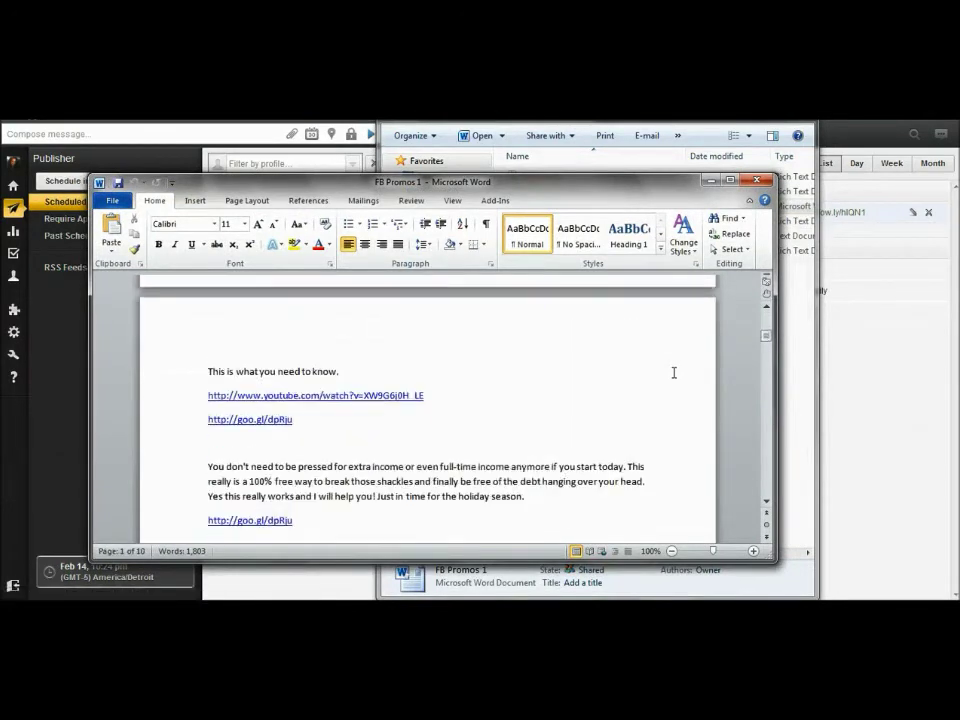
scroll(674, 372, down, 4)
scroll(674, 372, up, 6)
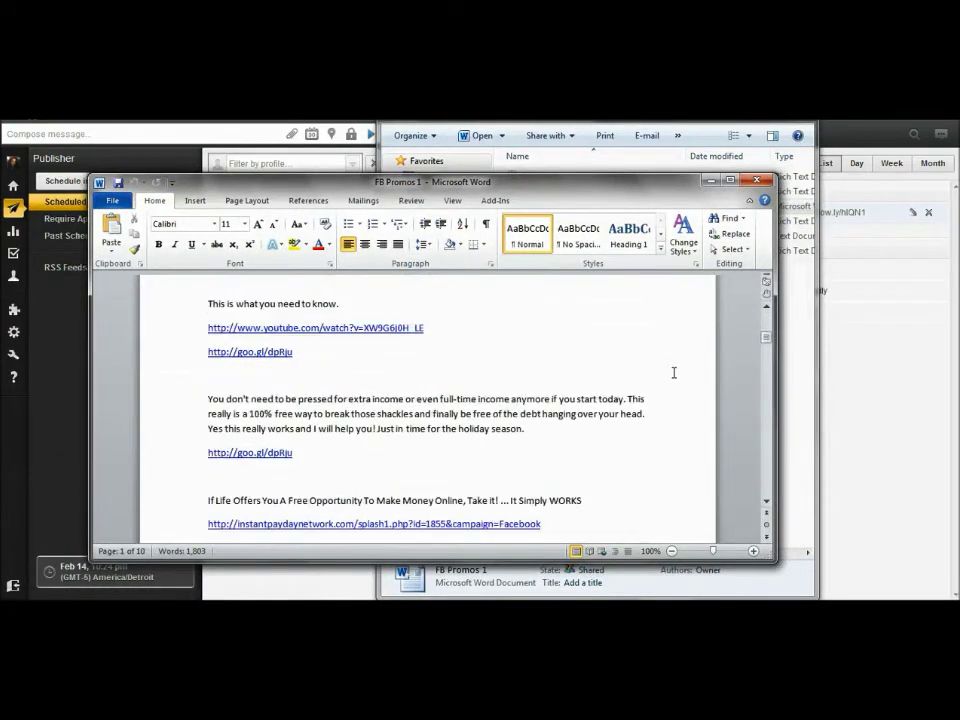
scroll(674, 372, up, 4)
scroll(674, 372, down, 2)
click(271, 461)
drag(208, 473, 327, 482)
right_click(327, 482)
click(250, 268)
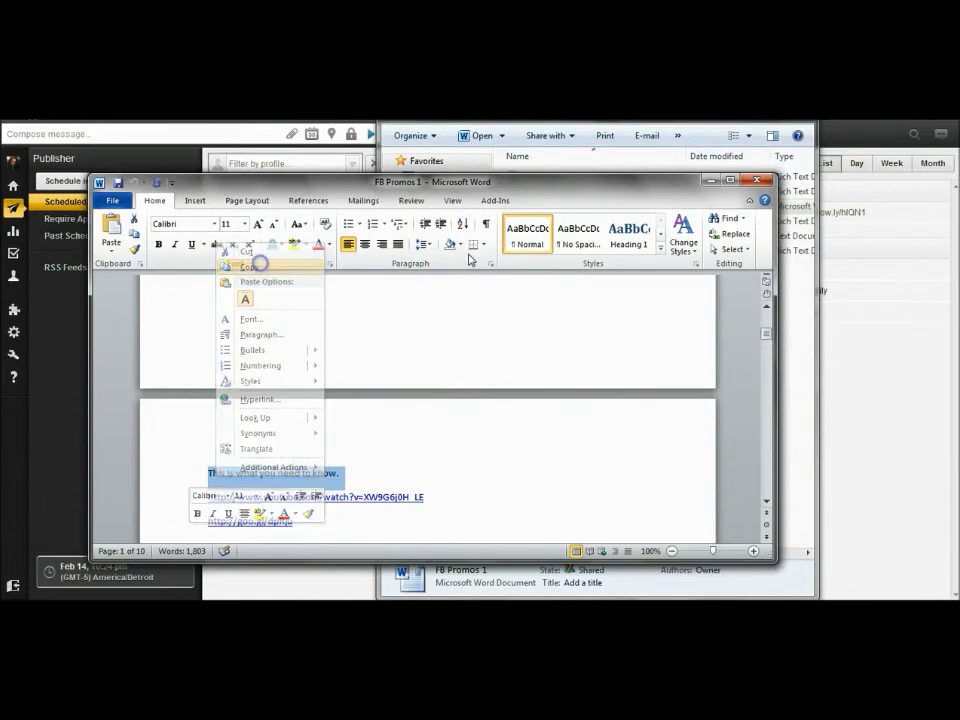
click(713, 181)
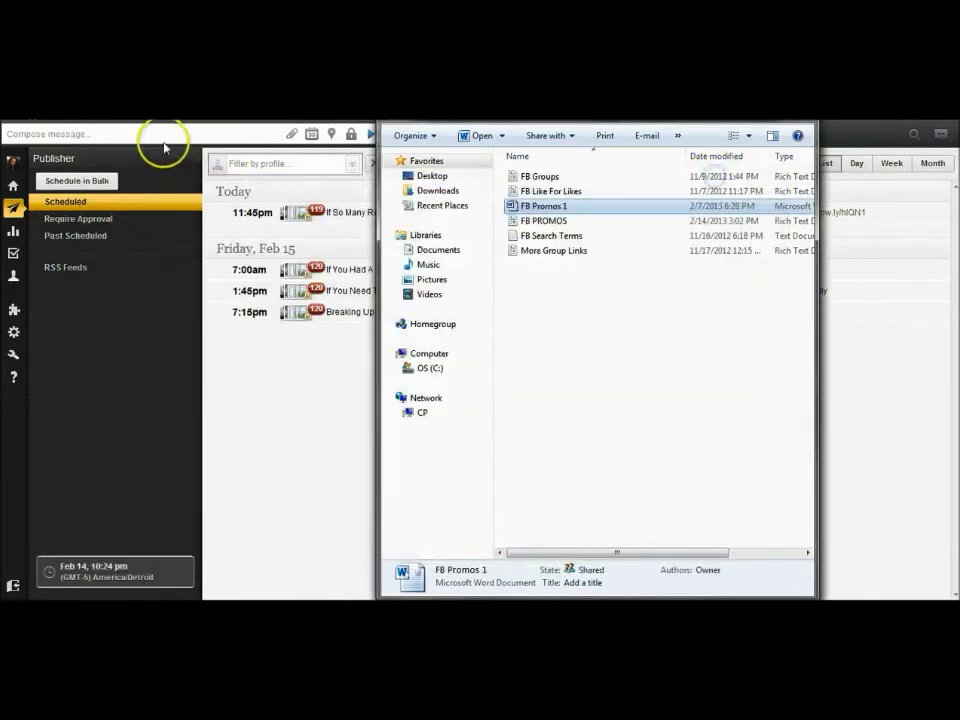
Step: Paste the copied promo line into a new HootSuite message
click(167, 137)
right_click(167, 137)
click(202, 213)
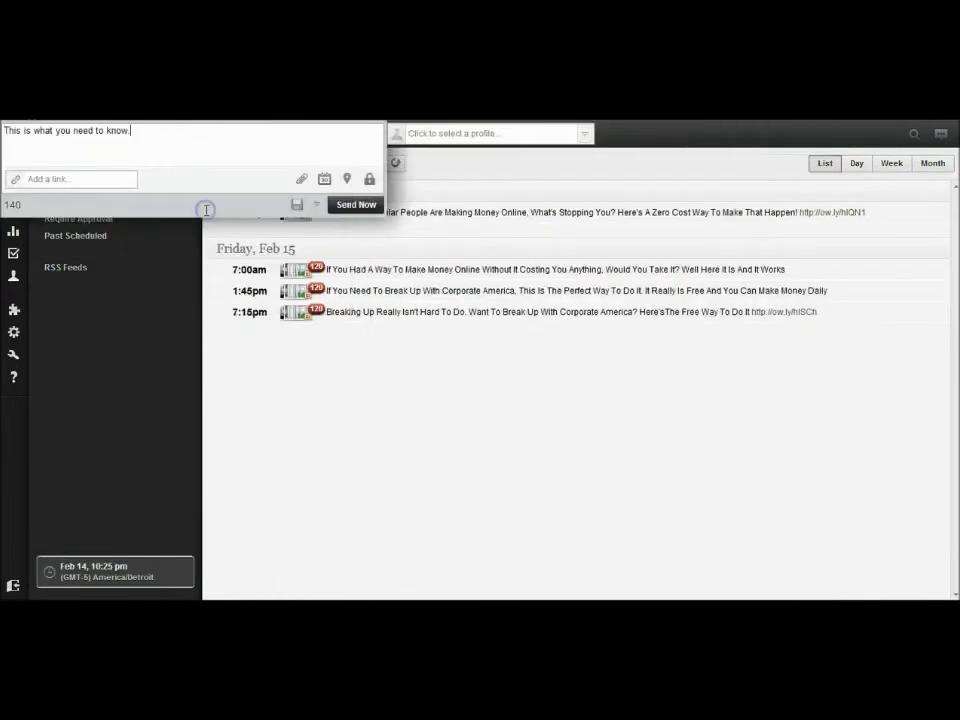
Step: Select all connected social profiles as recipients of the message
click(396, 137)
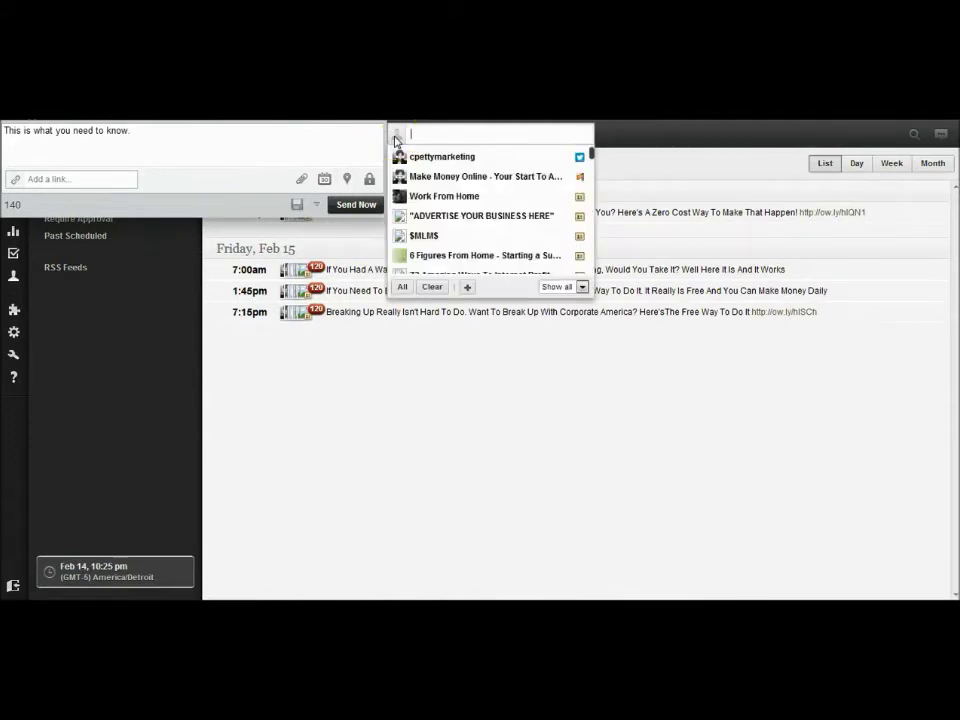
click(403, 287)
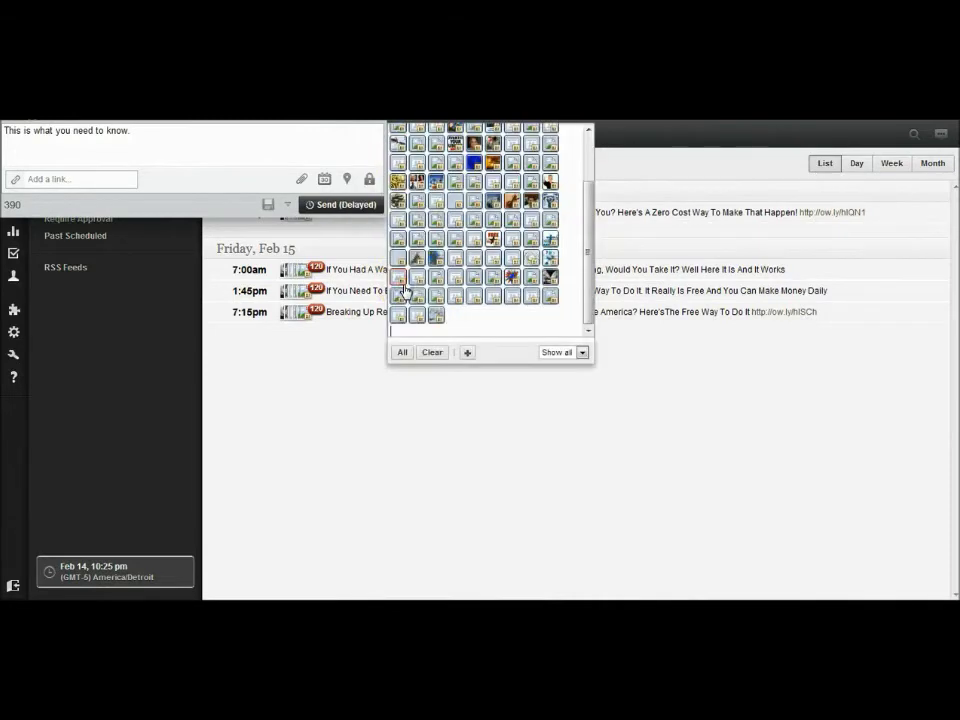
click(373, 438)
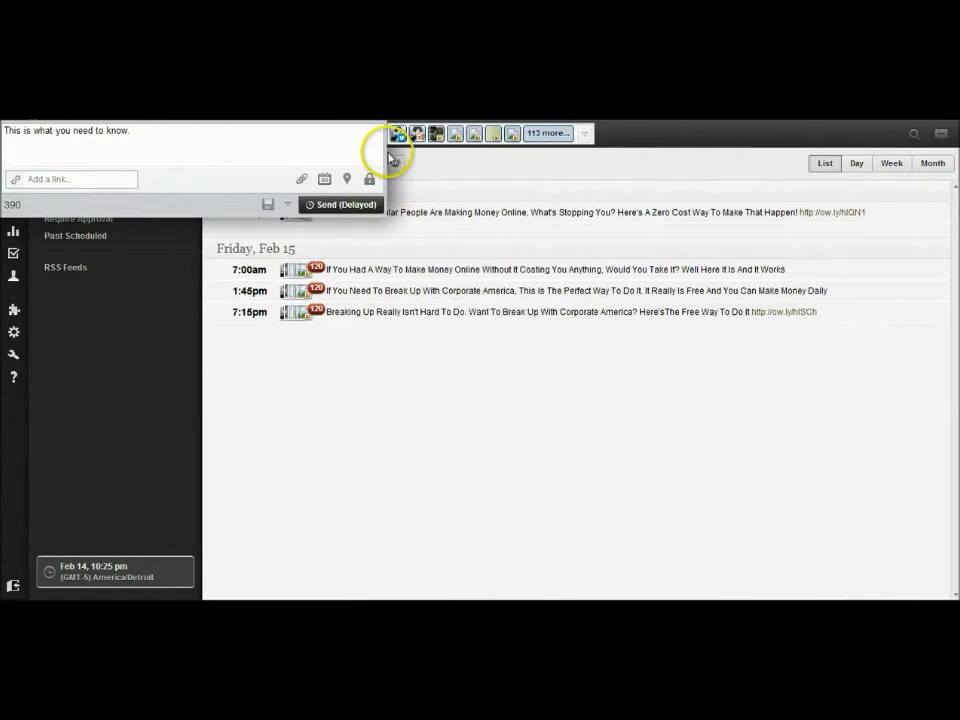
click(548, 133)
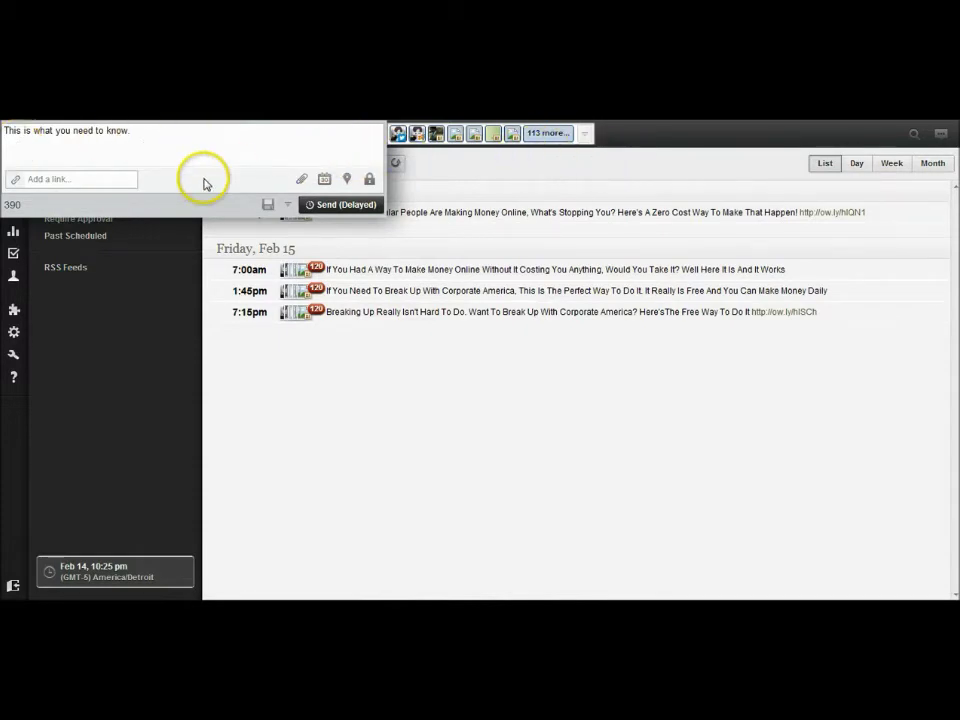
click(654, 586)
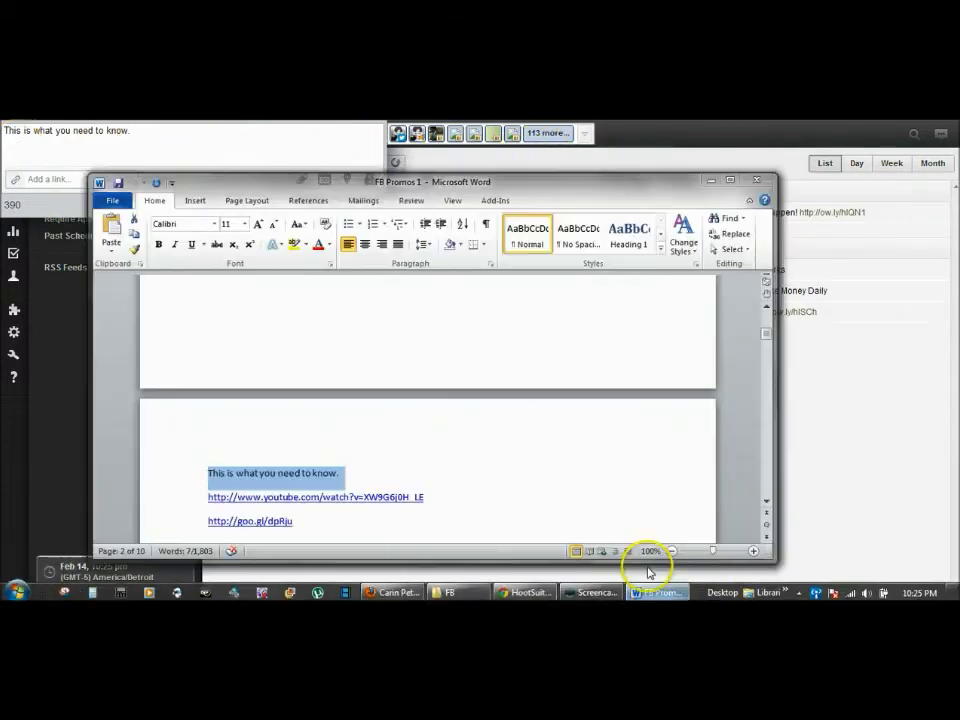
click(180, 516)
right_click(180, 518)
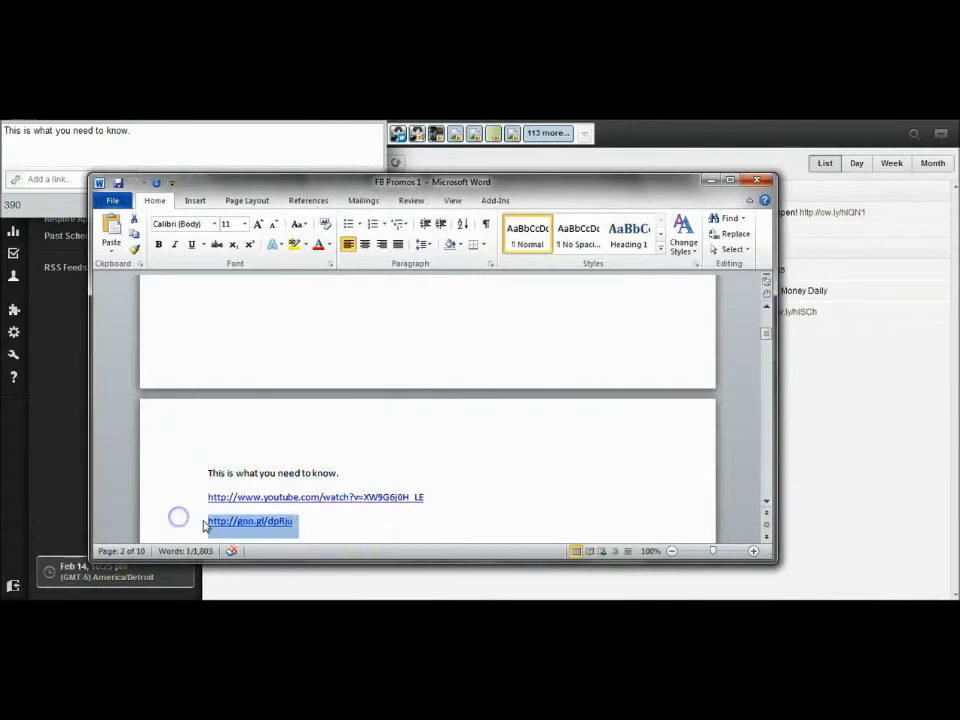
click(150, 300)
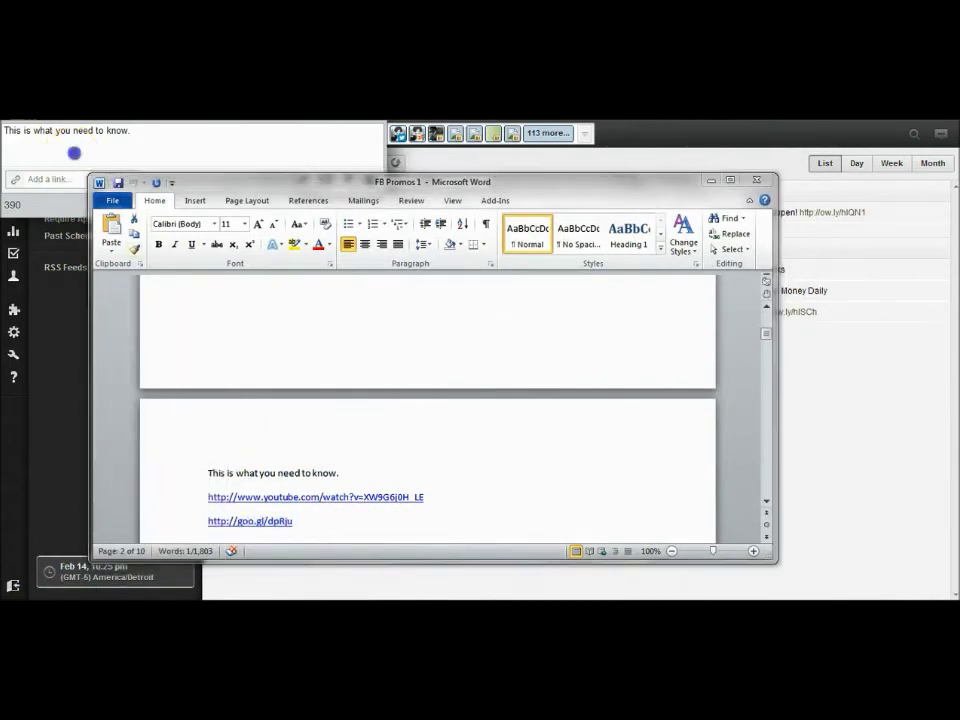
click(73, 152)
click(67, 182)
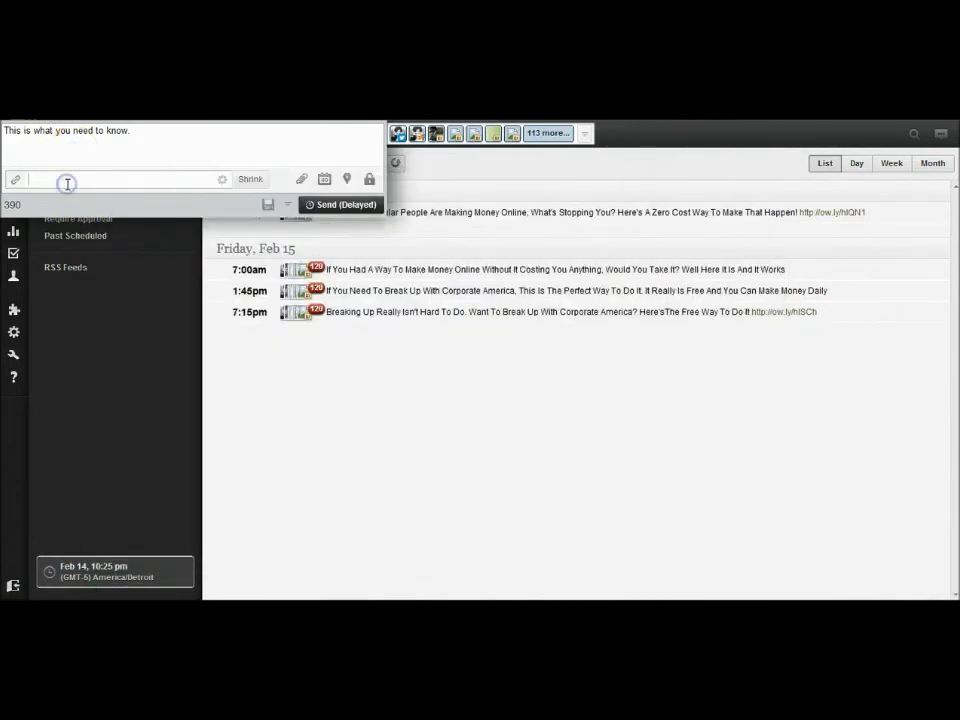
right_click(161, 179)
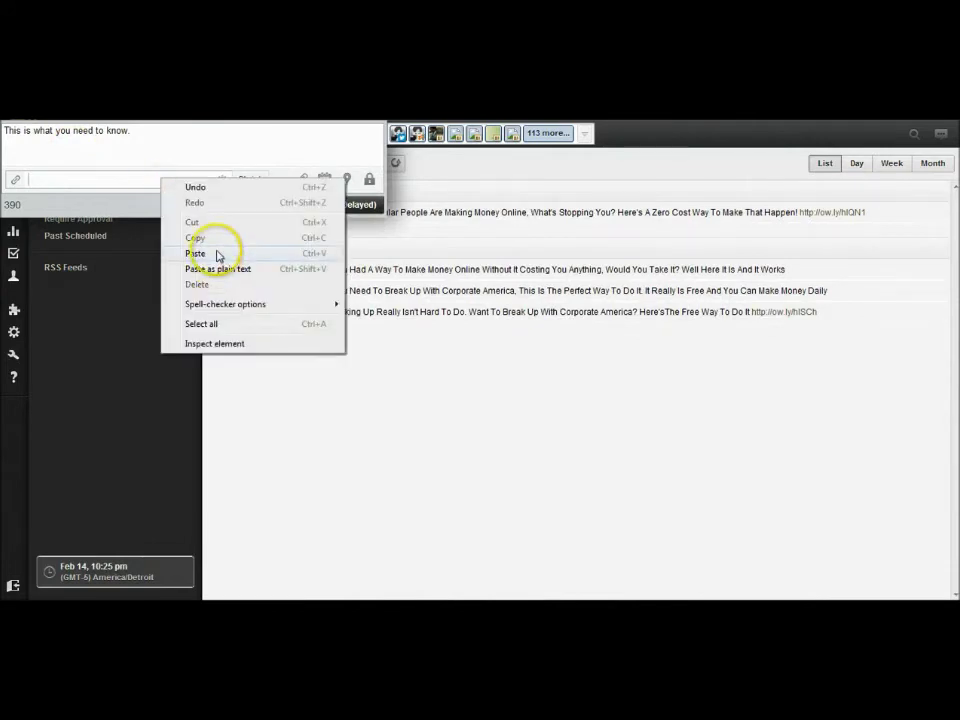
click(196, 253)
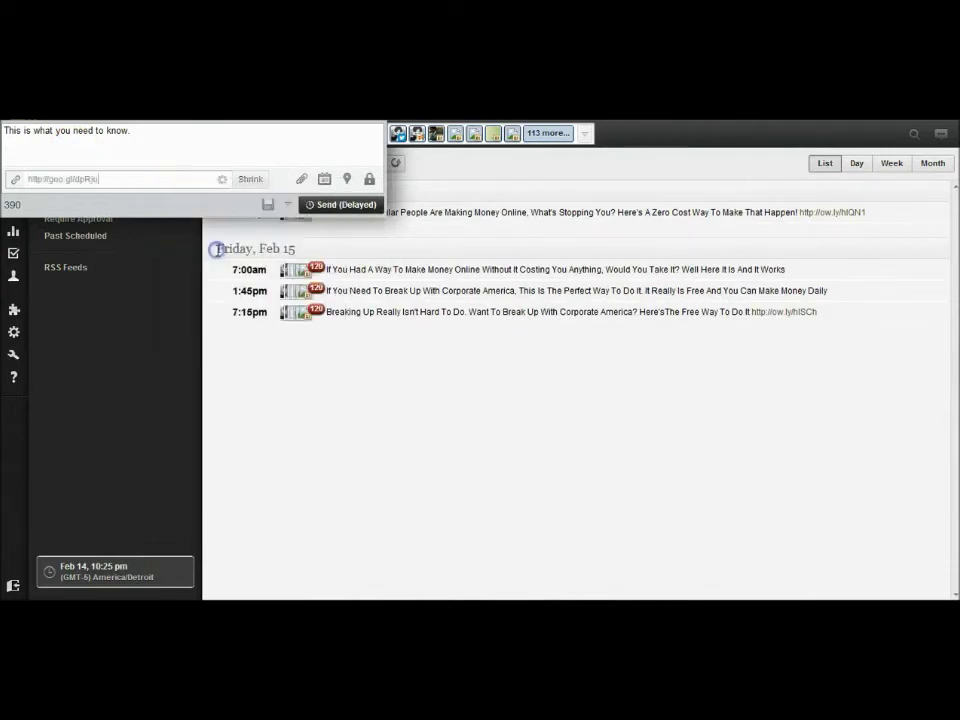
click(248, 180)
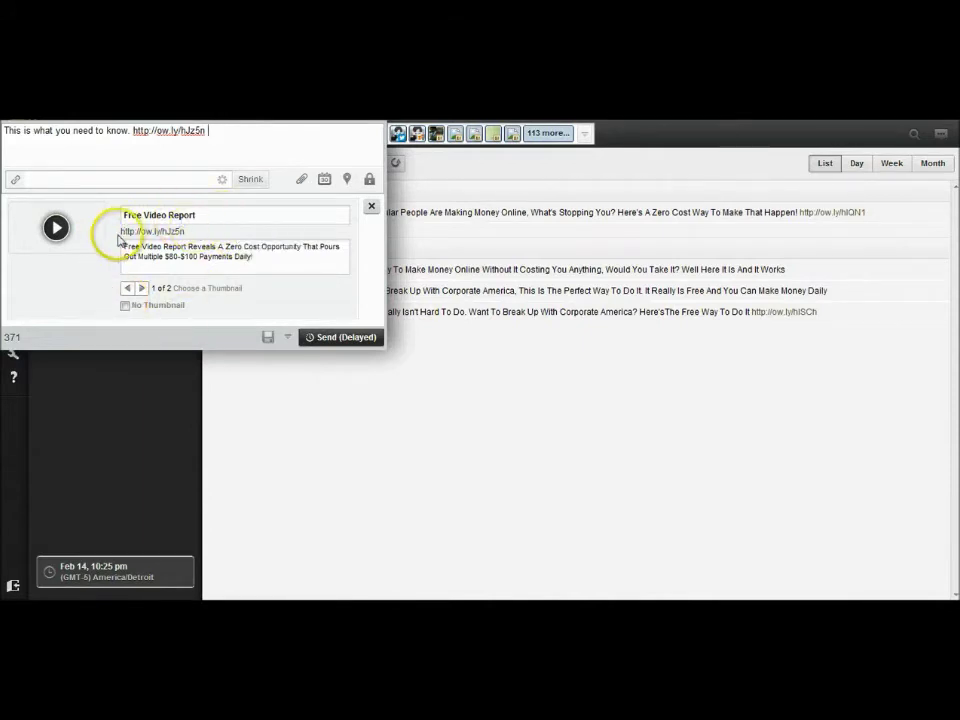
Step: Replace the link preview's title with "this is just a test so you can see!"
click(211, 215)
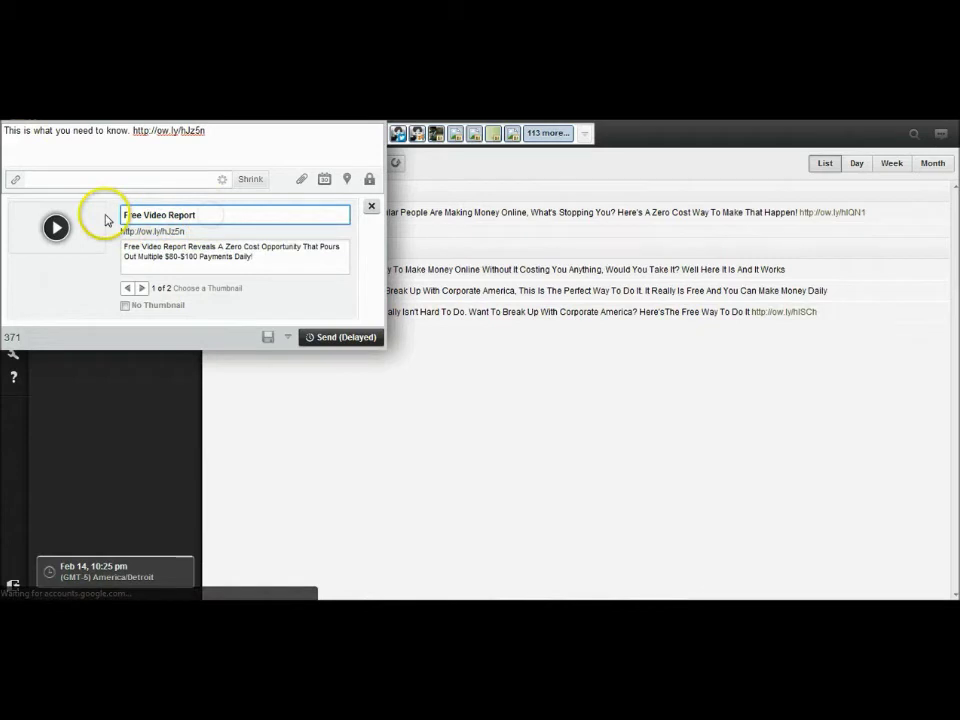
click(216, 215)
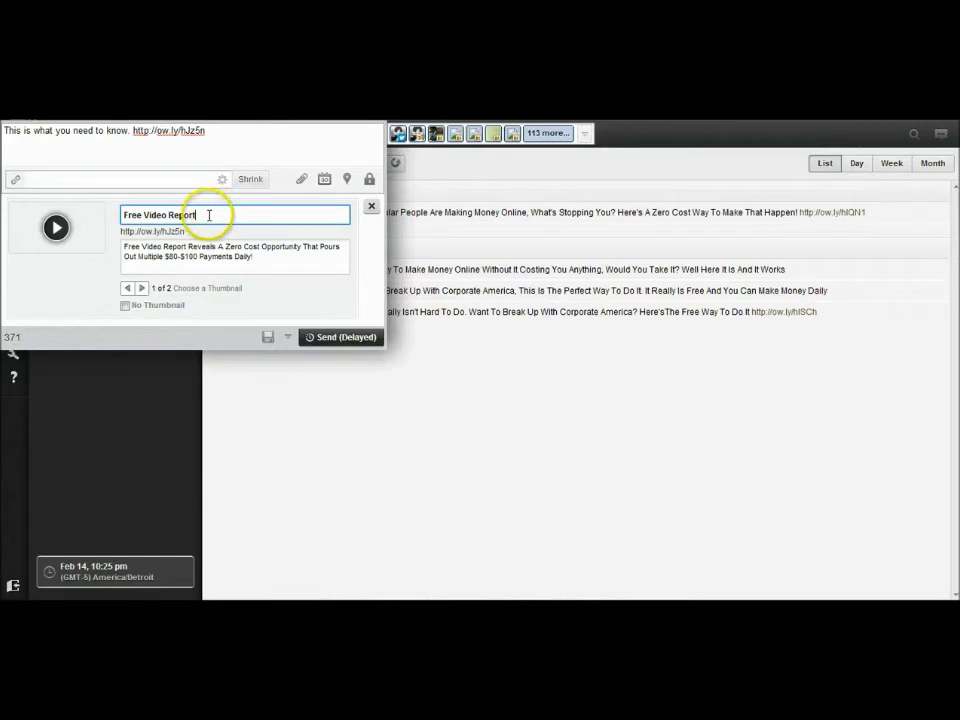
click(208, 215)
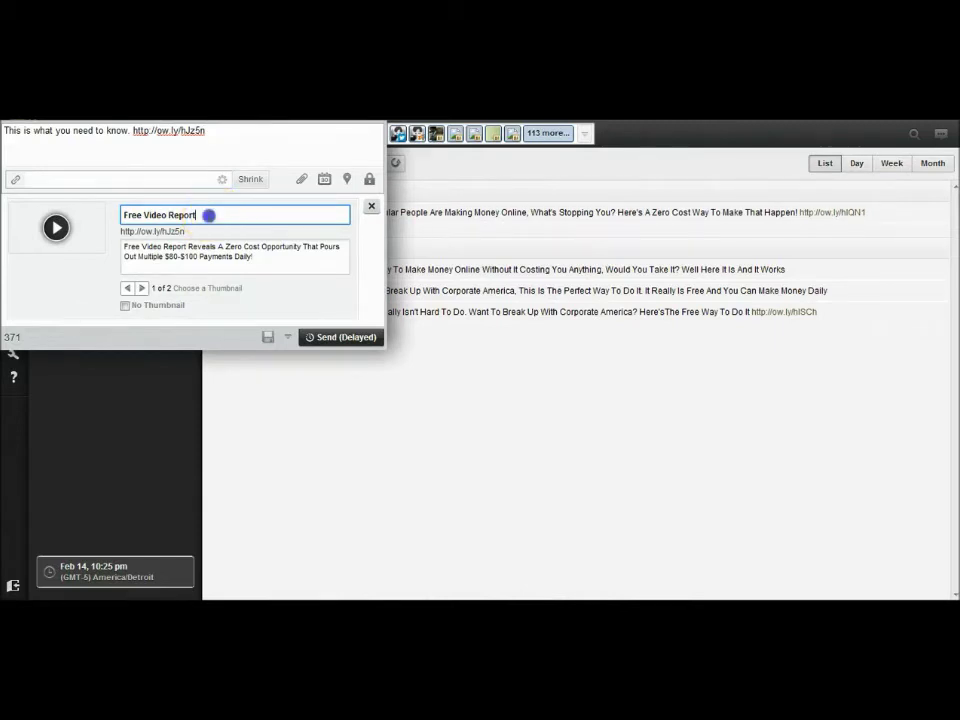
drag(208, 215, 28, 222)
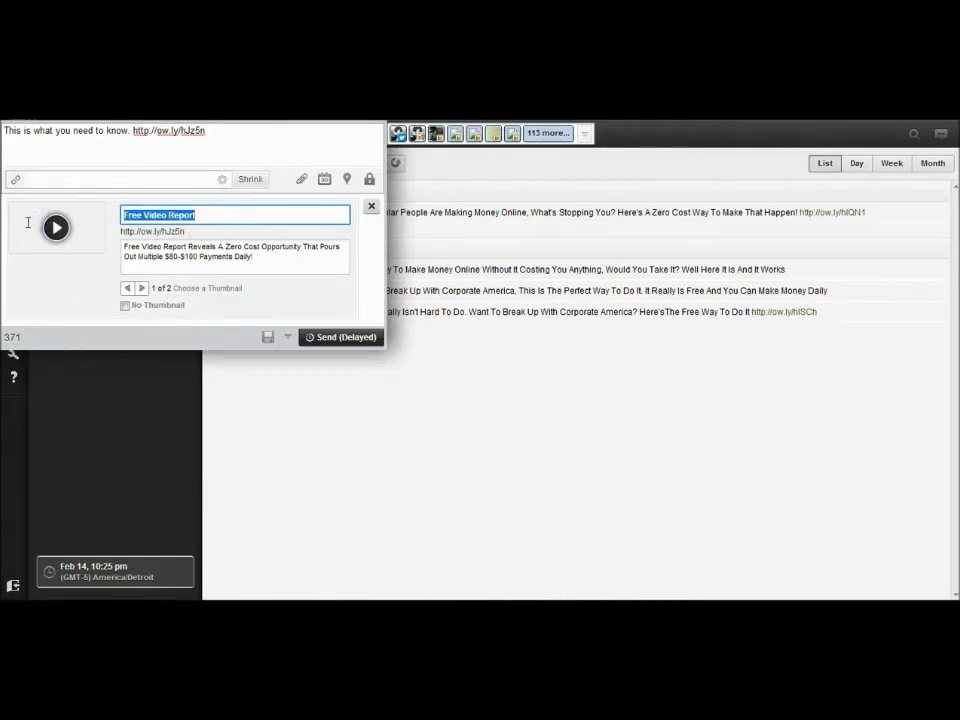
text(this is just a test so you can see!)
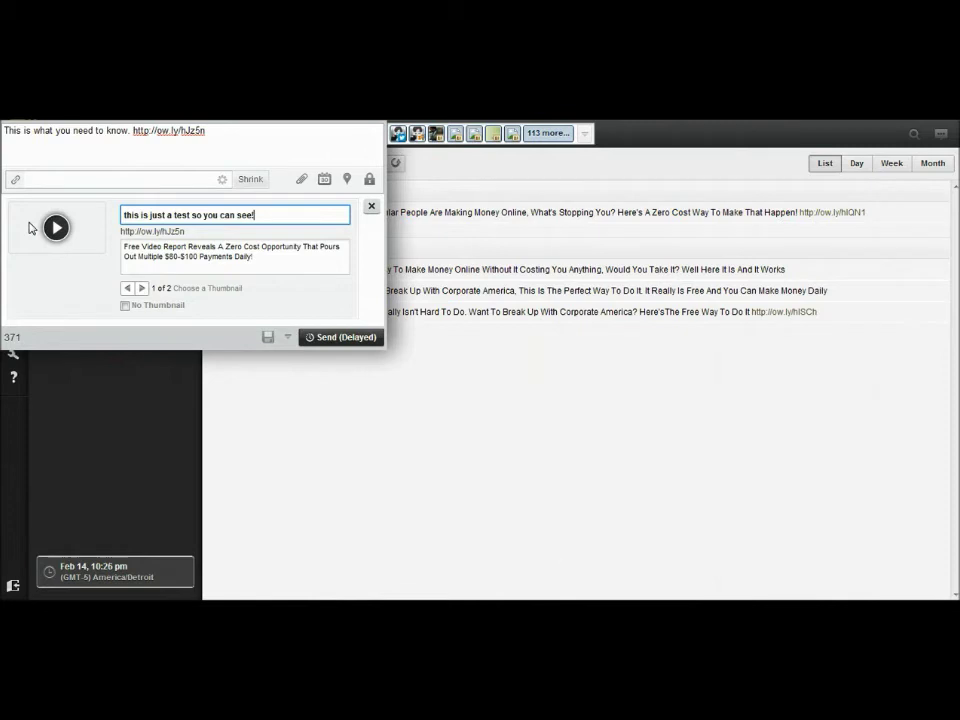
Step: Replace the link preview's description with "helloooo" and set the preview to No Thumbnail
drag(124, 246, 328, 258)
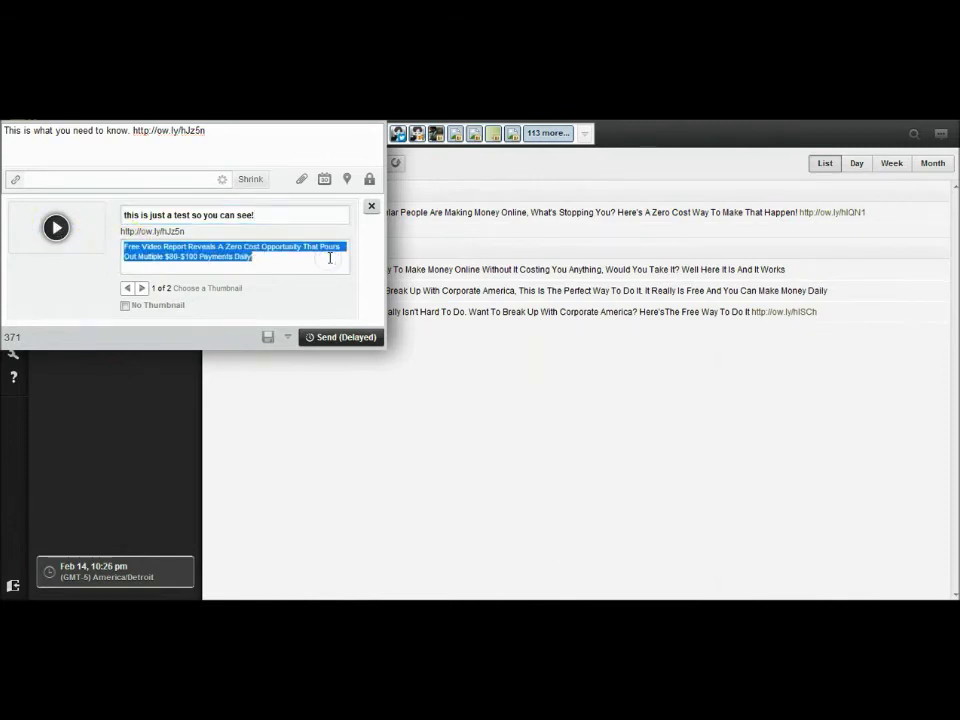
text(t)
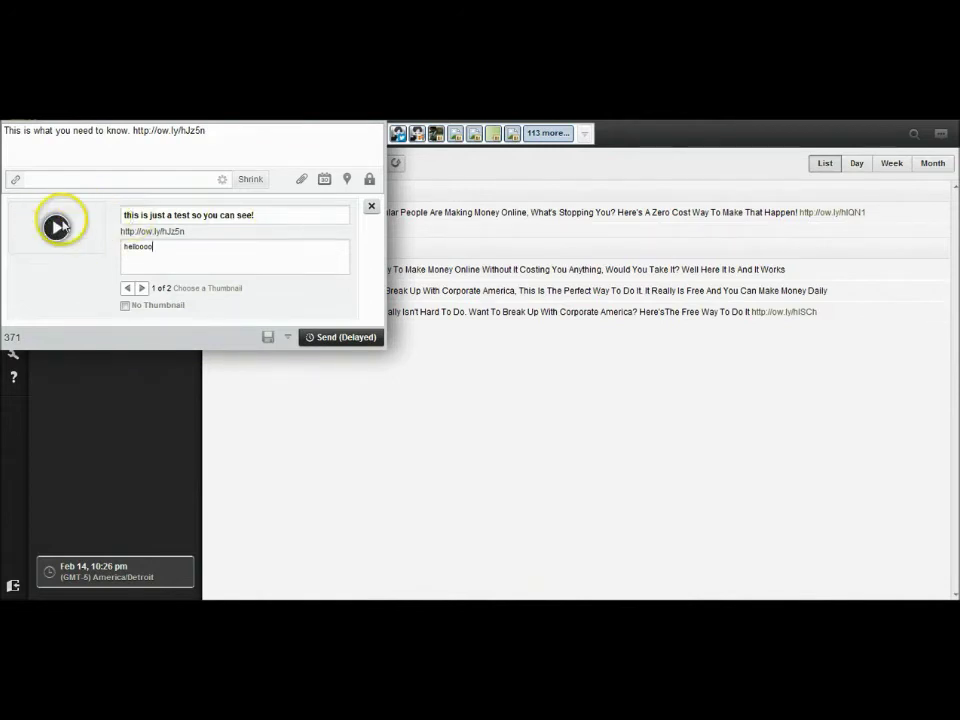
click(125, 307)
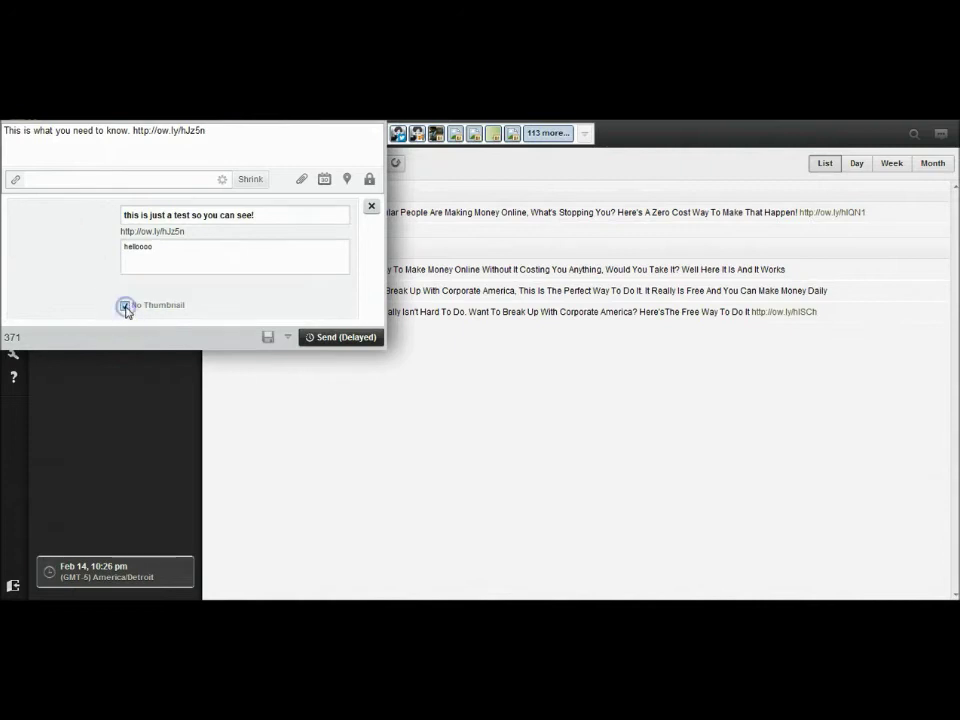
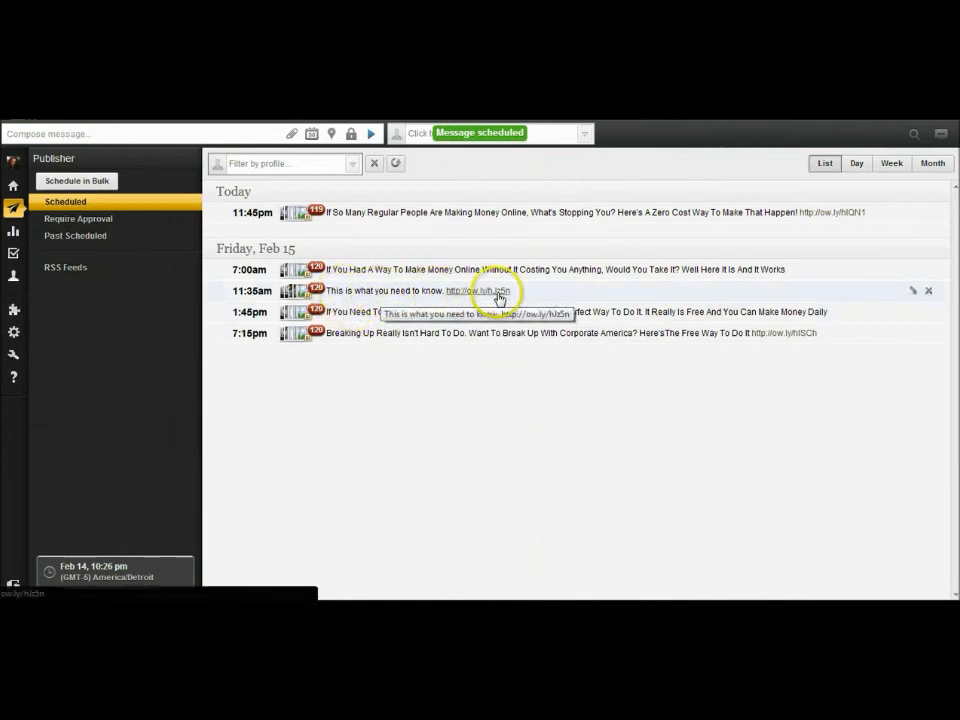
Step: Expand the 11:35am "This is what you need to know." message, delete its post to one Network Marketing group, and collapse it
click(420, 292)
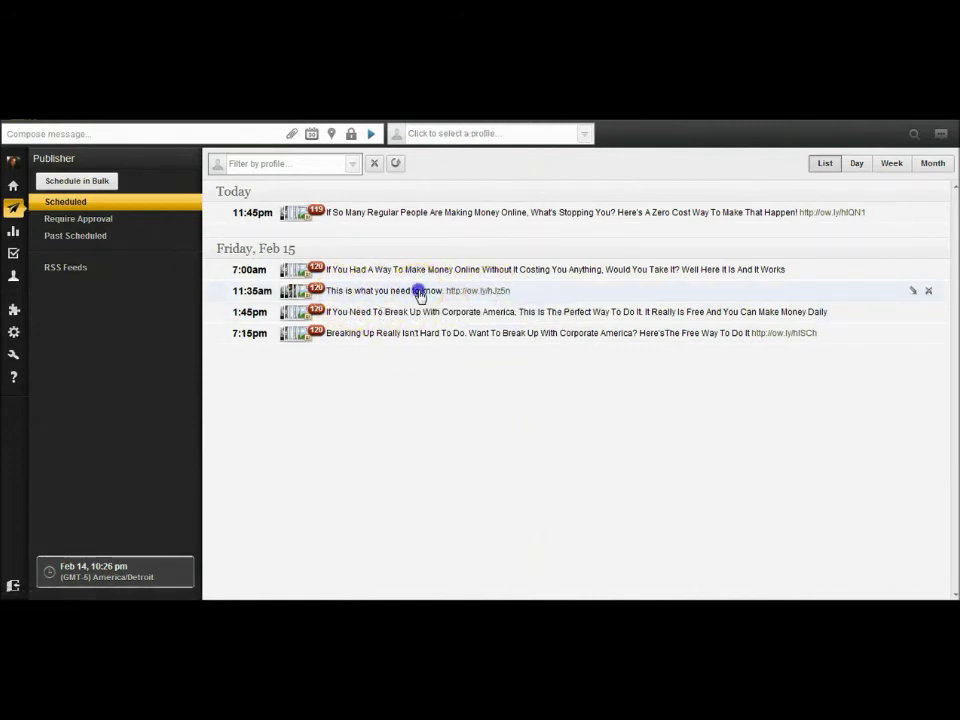
scroll(528, 400, down, 10)
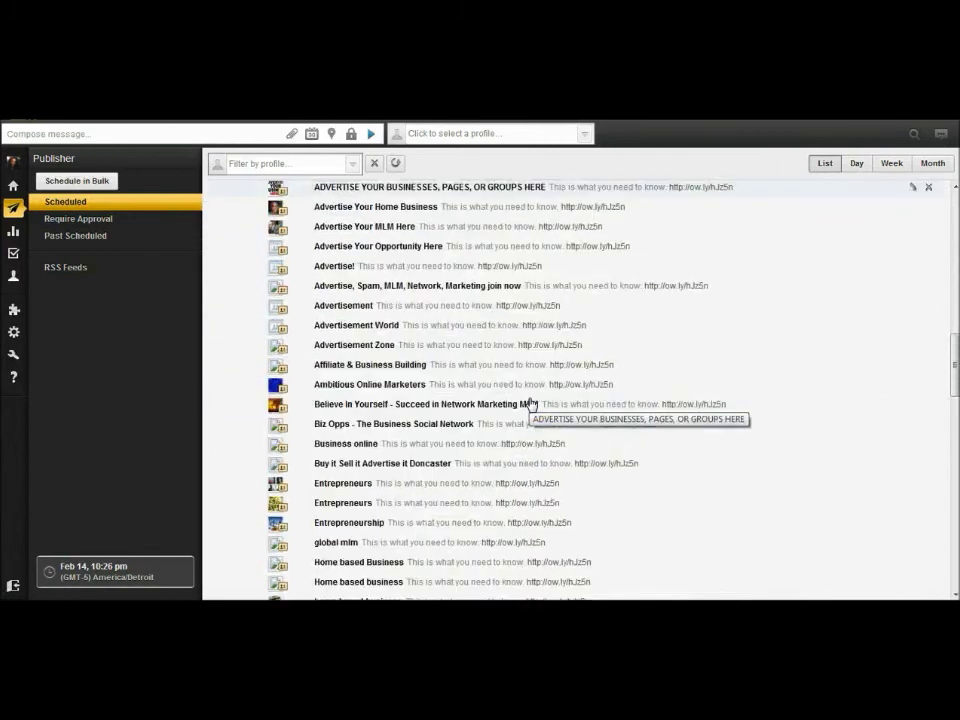
scroll(530, 403, down, 5)
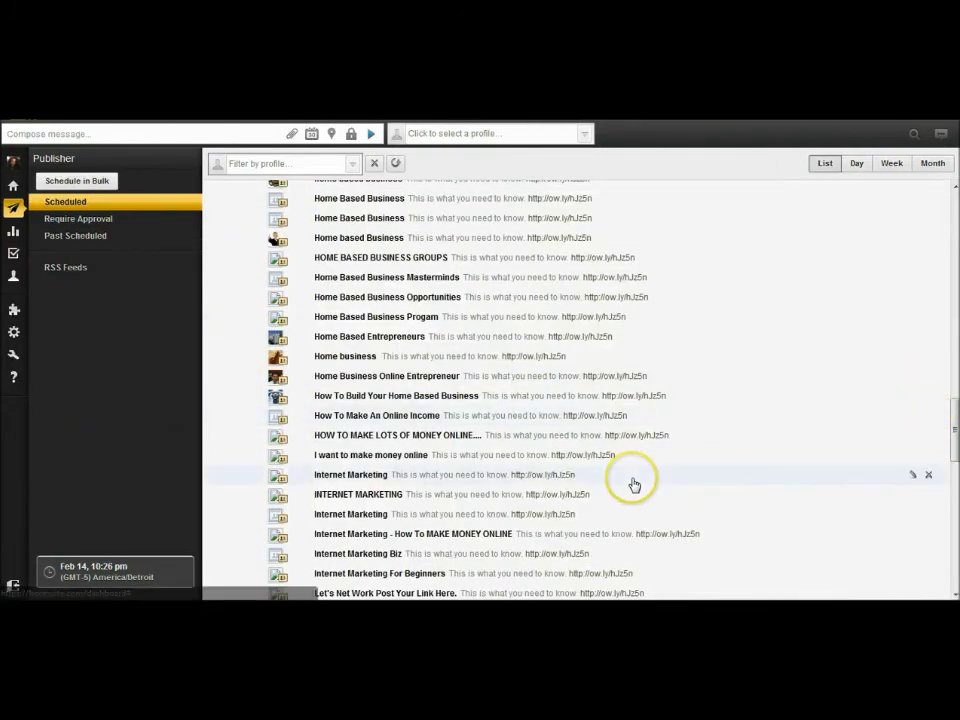
scroll(634, 484, down, 5)
scroll(634, 484, down, 1)
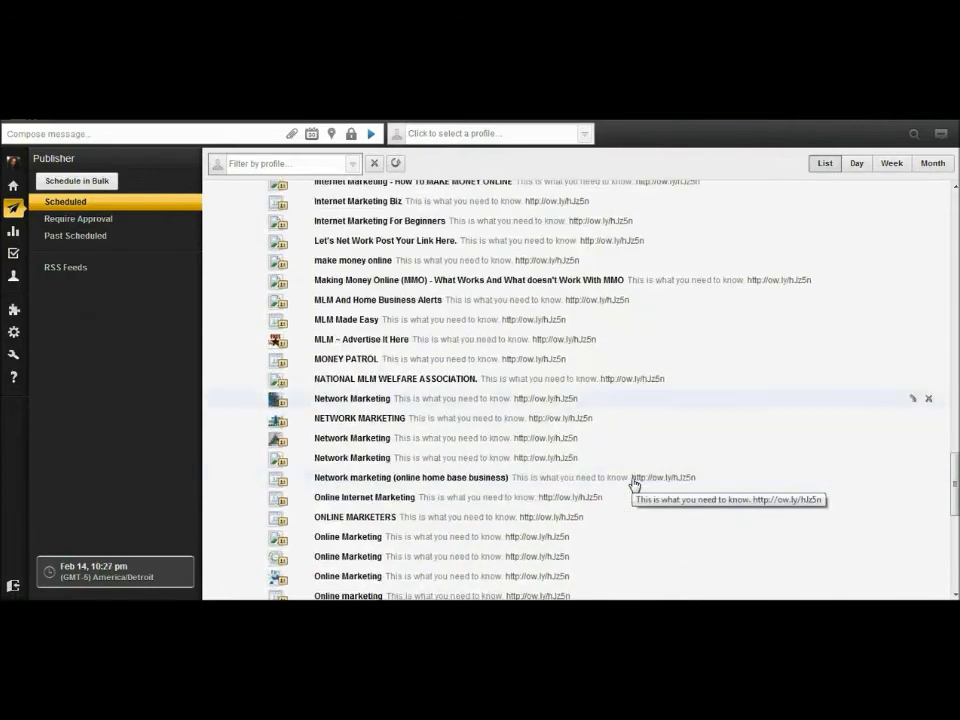
click(929, 399)
click(478, 357)
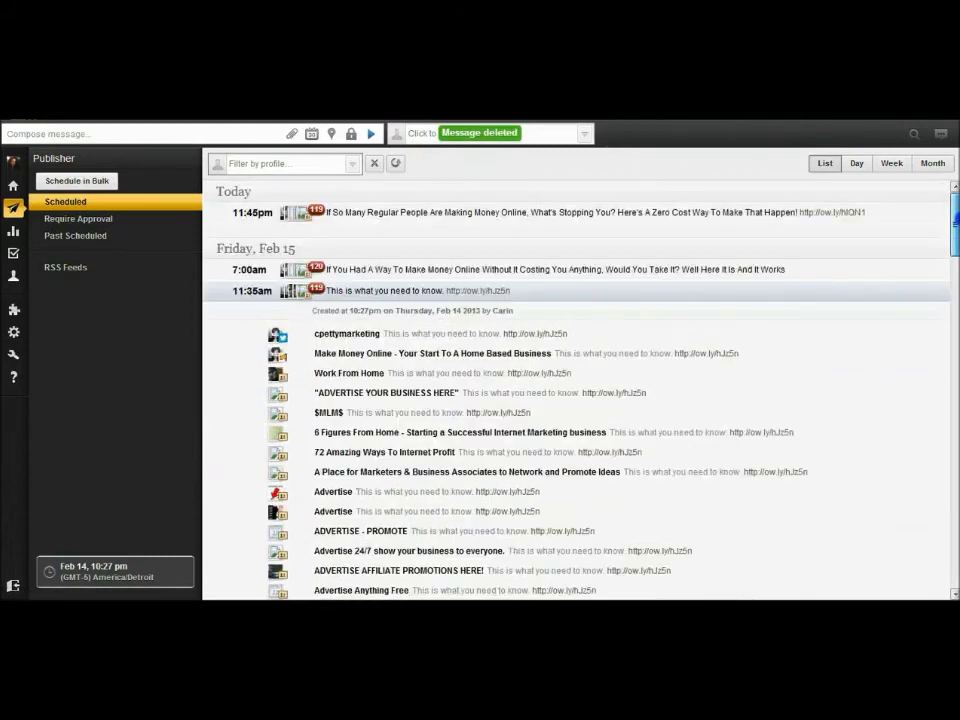
click(379, 290)
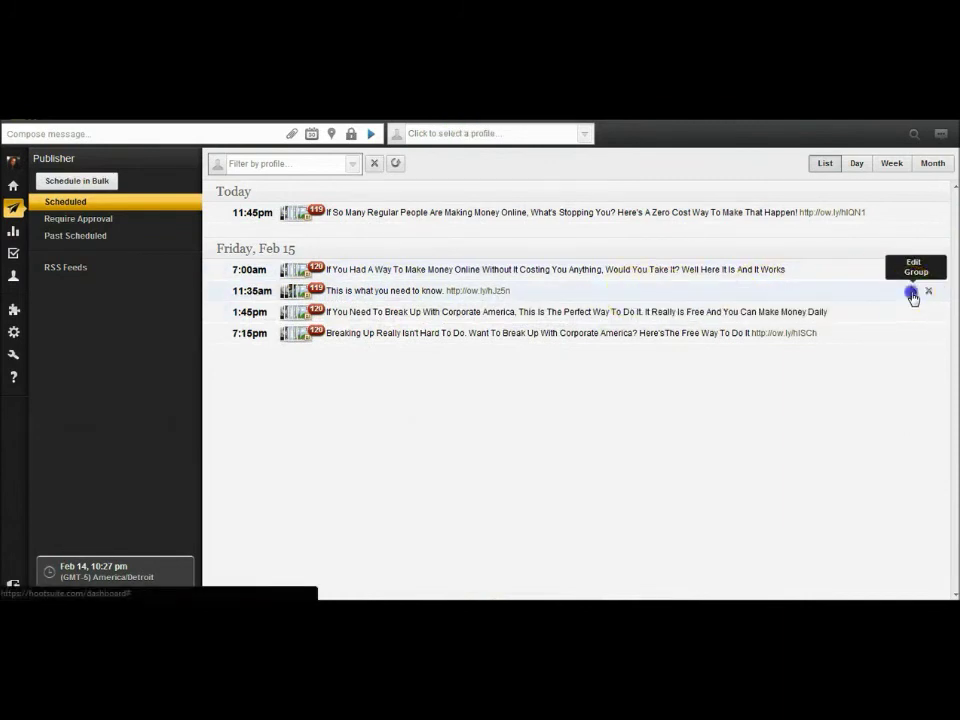
Step: Edit the 11:35am message group to use no thumbnail and the link title "blha blahlbha", save it, and recheck the saved message
click(911, 293)
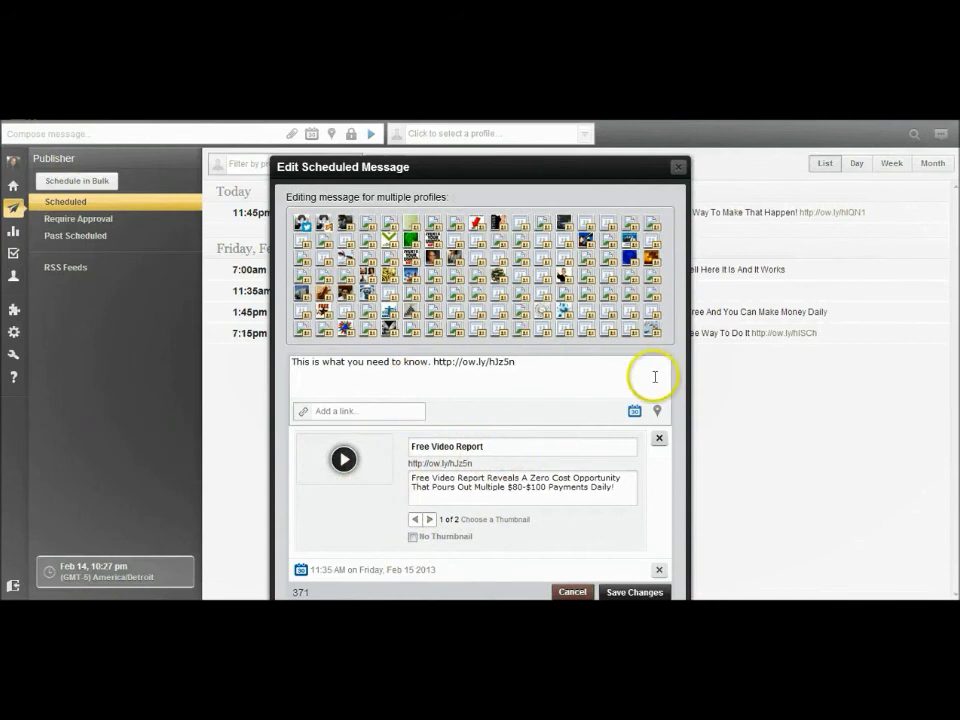
click(412, 538)
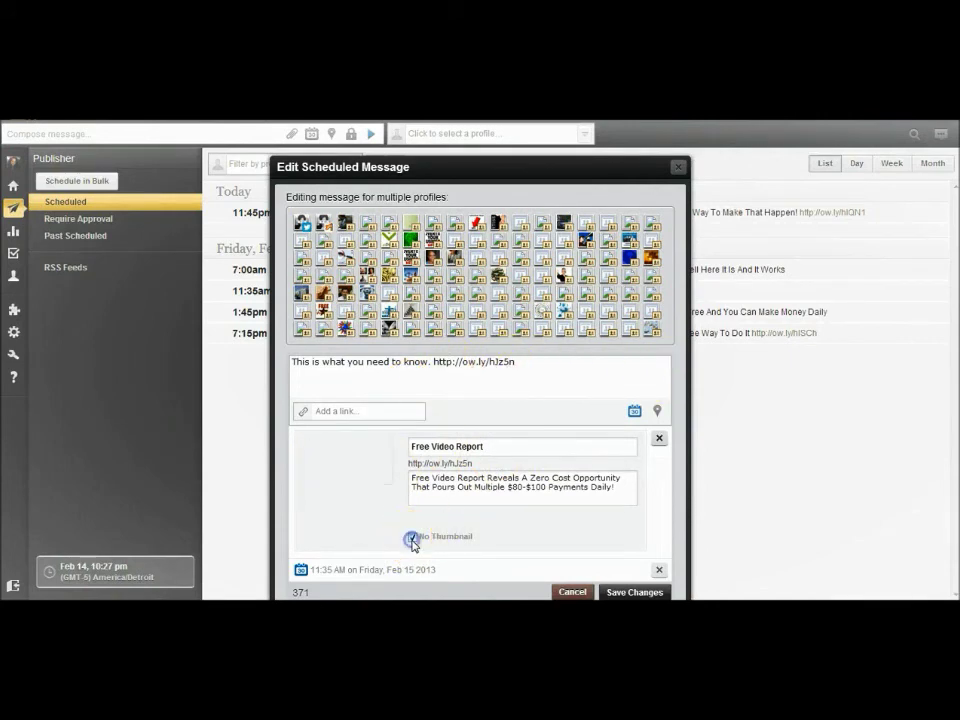
click(508, 441)
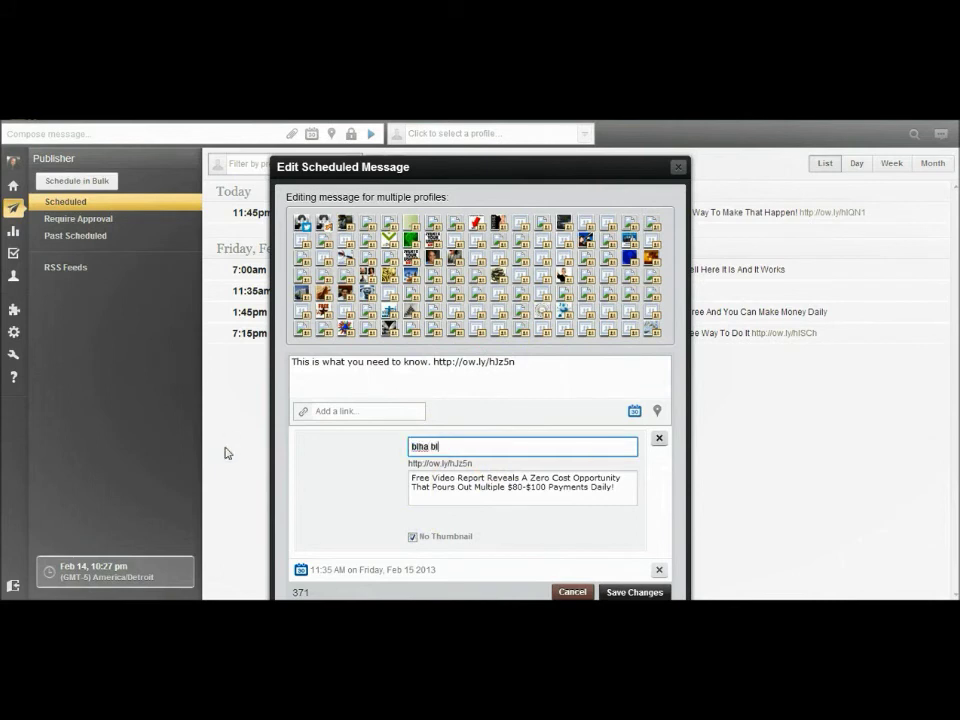
click(636, 579)
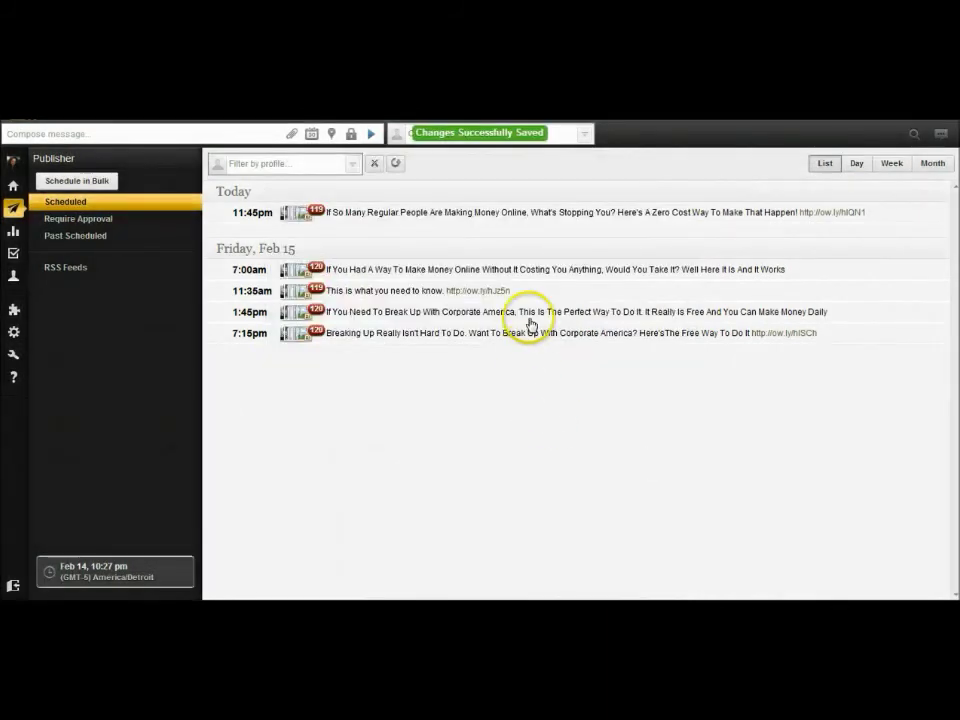
click(911, 290)
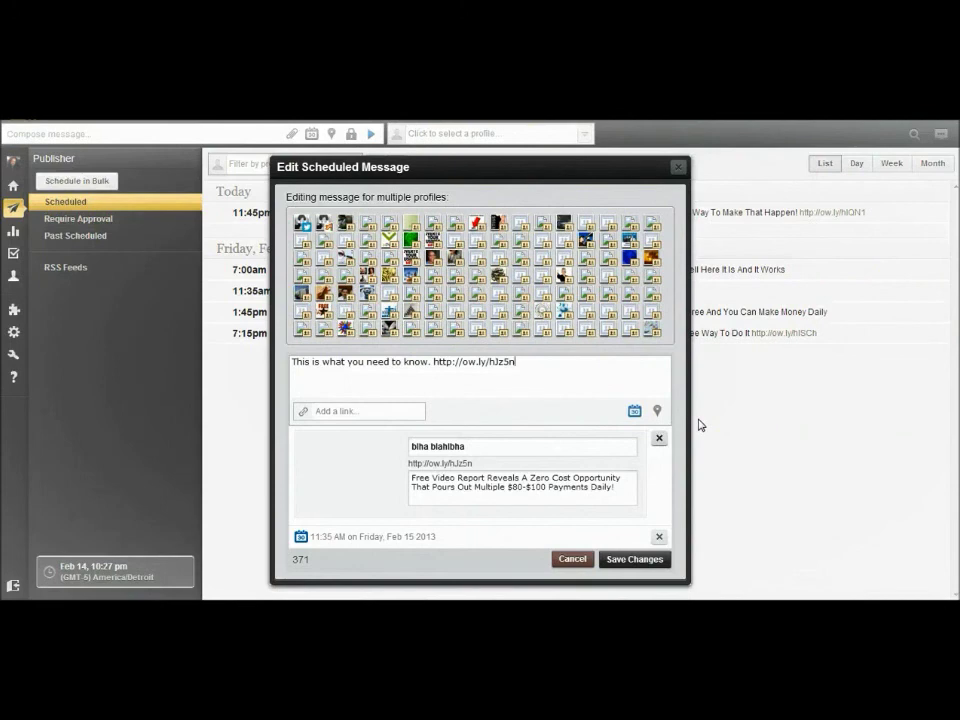
click(572, 560)
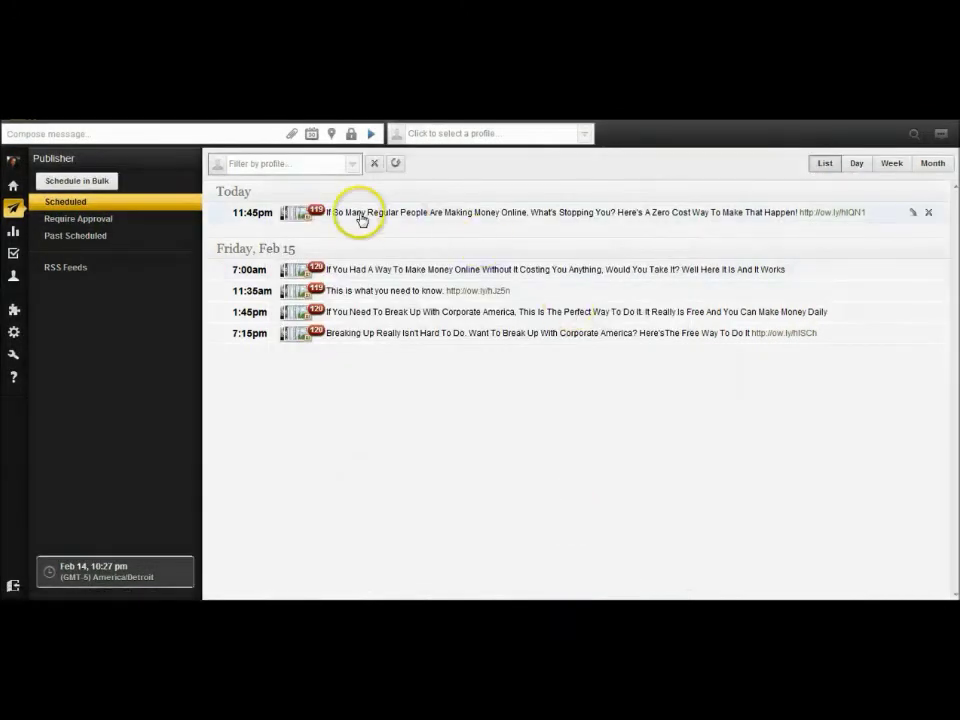